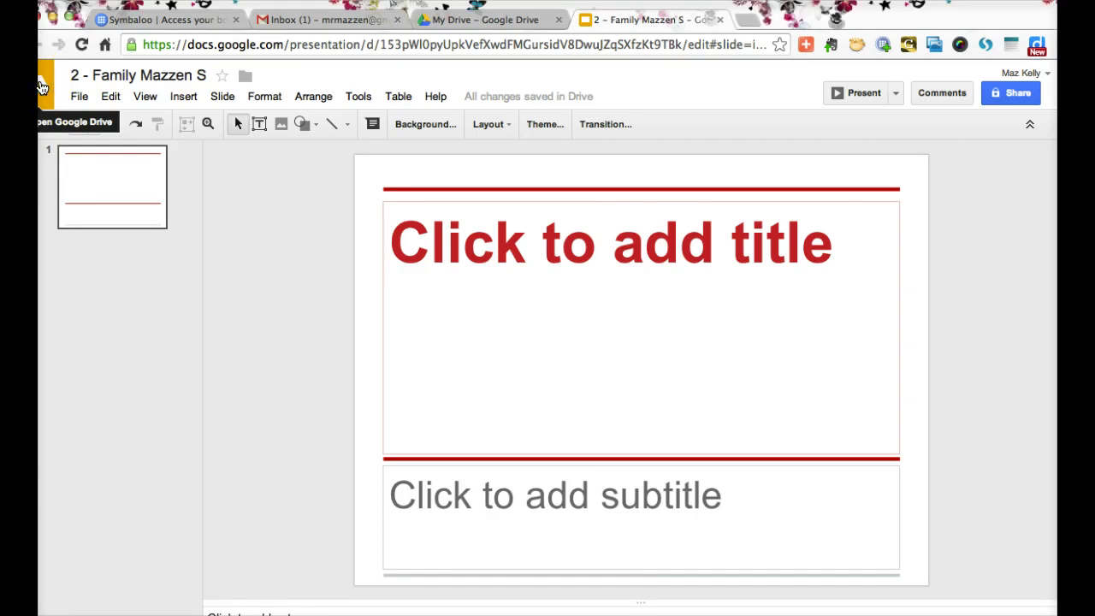
# - Go from the previous family deck to drive.google.com in the same tab
pyautogui.click(300, 44)
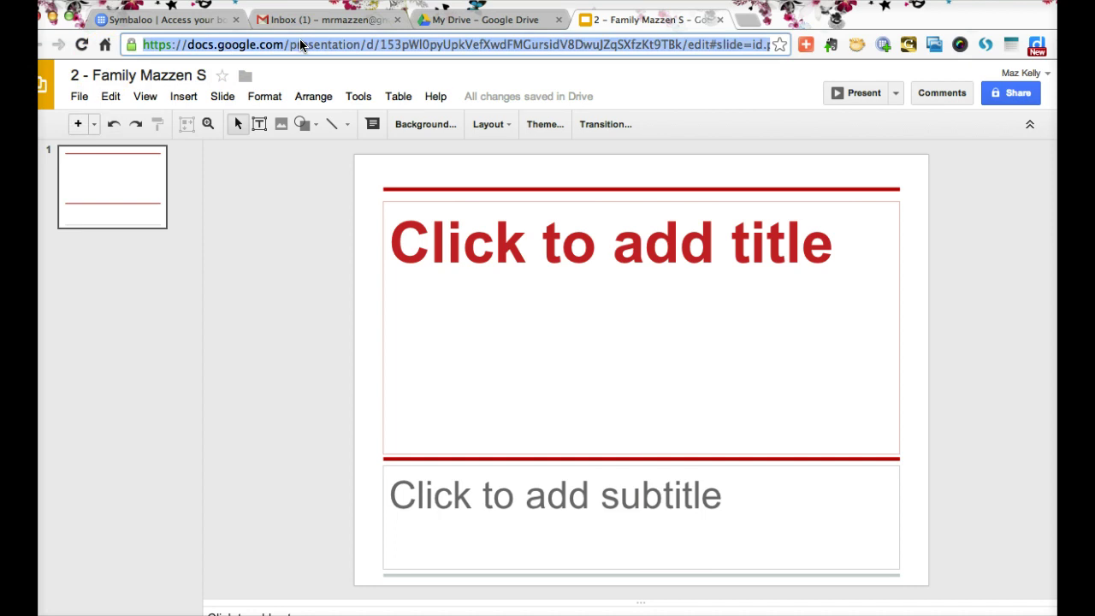
pyautogui.write('drive.google.com/#my-drive')
pyautogui.press('Return')
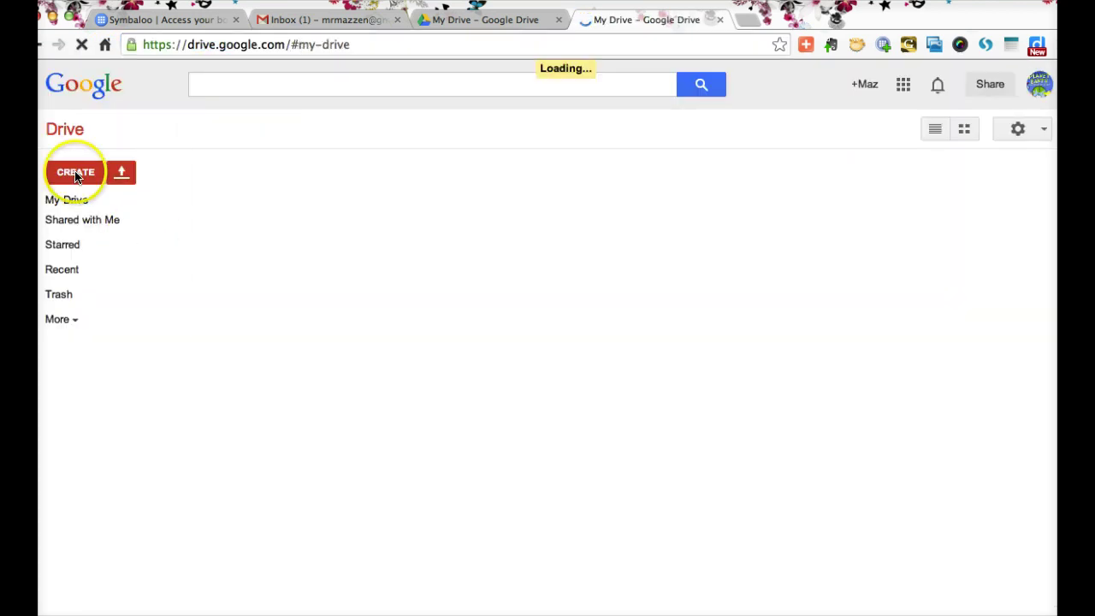
# - Create a new Presentation from Google Drive's CREATE menu
pyautogui.click(76, 174)
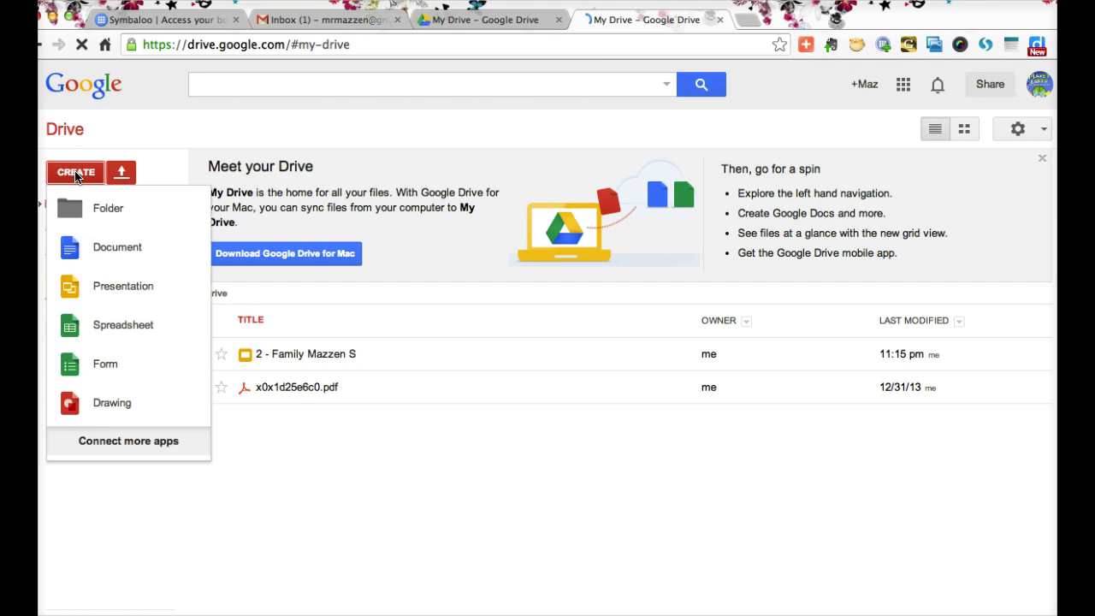
pyautogui.click(126, 288)
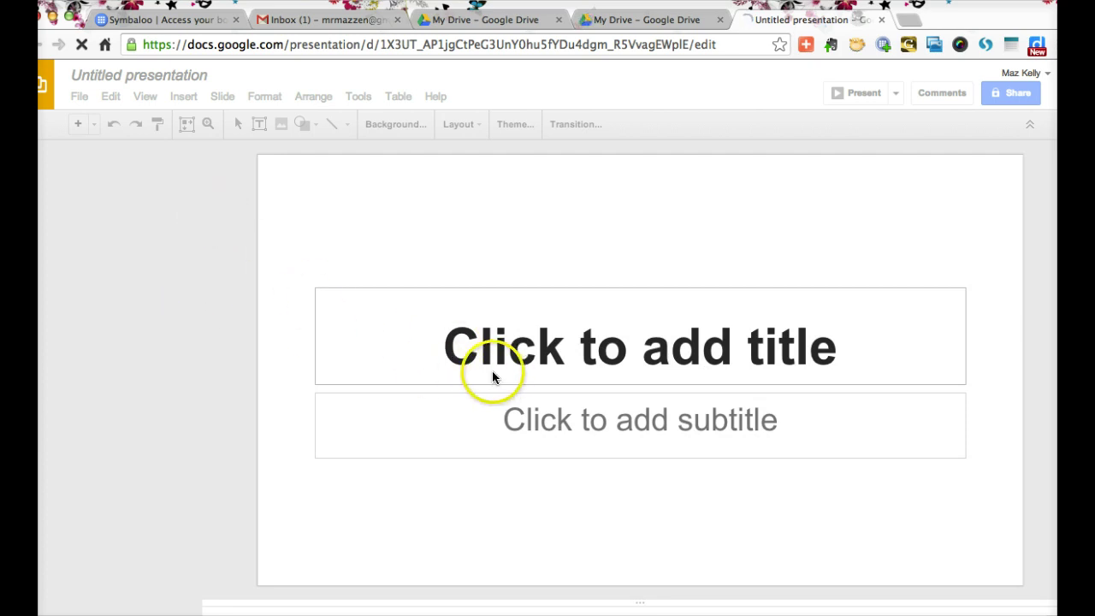
# - Apply the Simple Dark theme to the new presentation
pyautogui.click(456, 264)
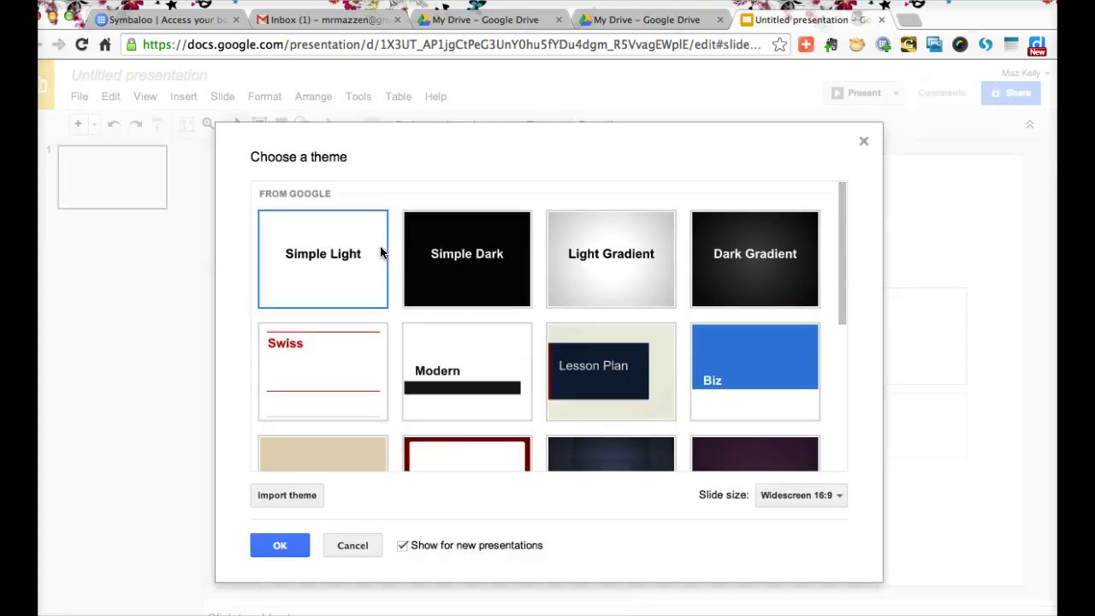
pyautogui.click(469, 269)
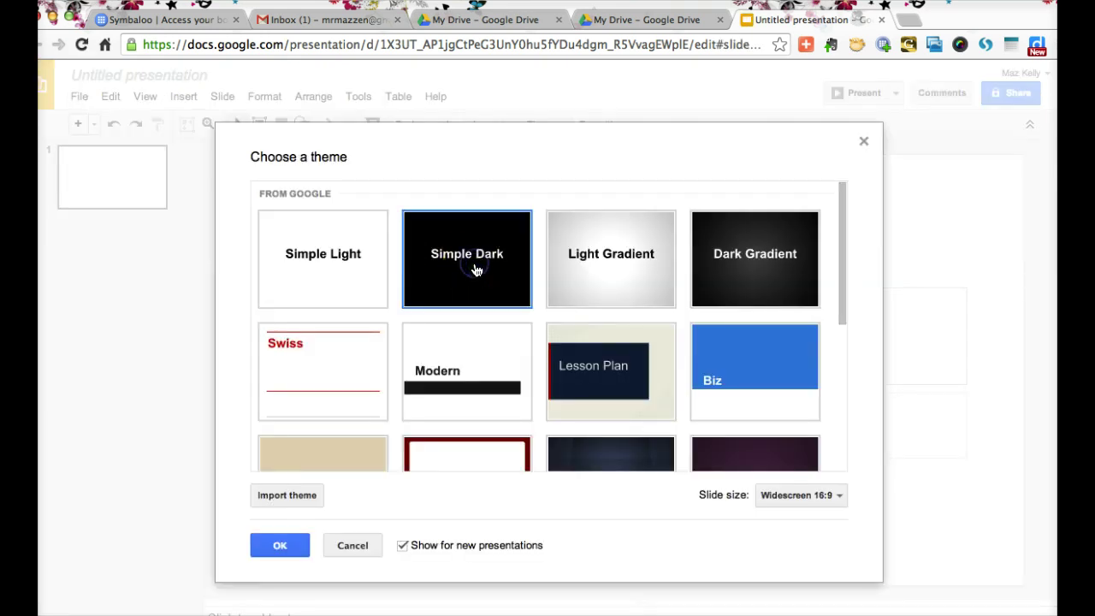
pyautogui.click(286, 545)
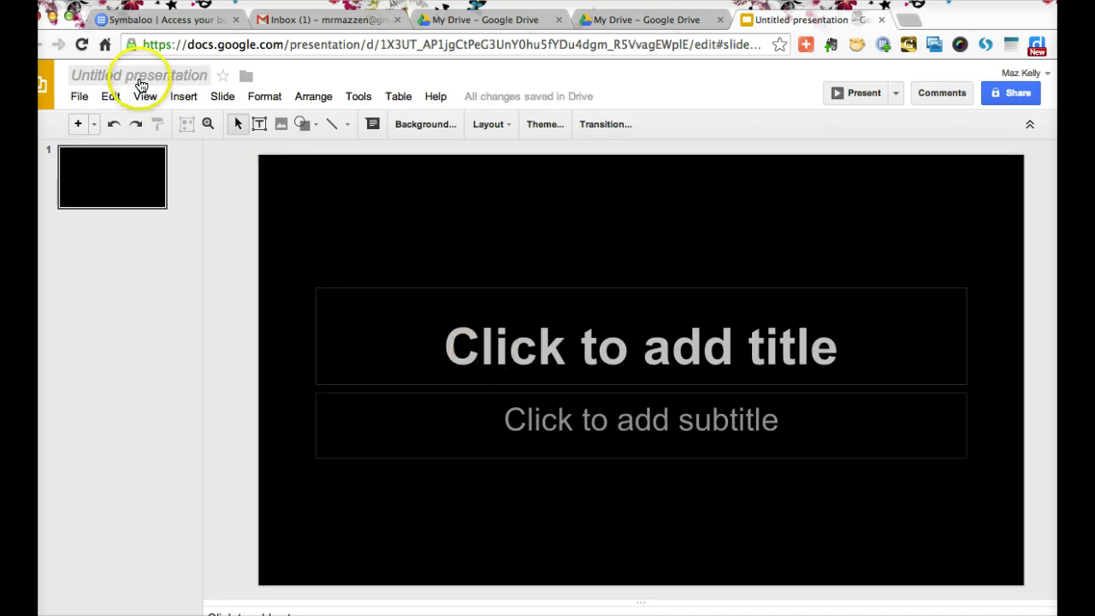
# - Rename the presentation to '3 - ' followed by the student's name
pyautogui.click(138, 75)
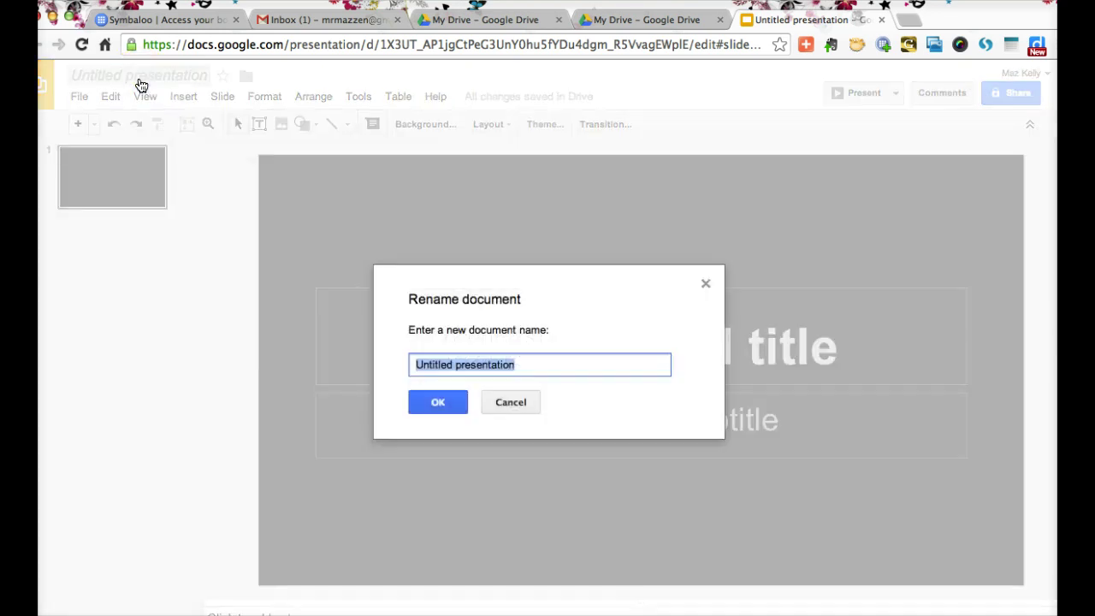
pyautogui.write('3')
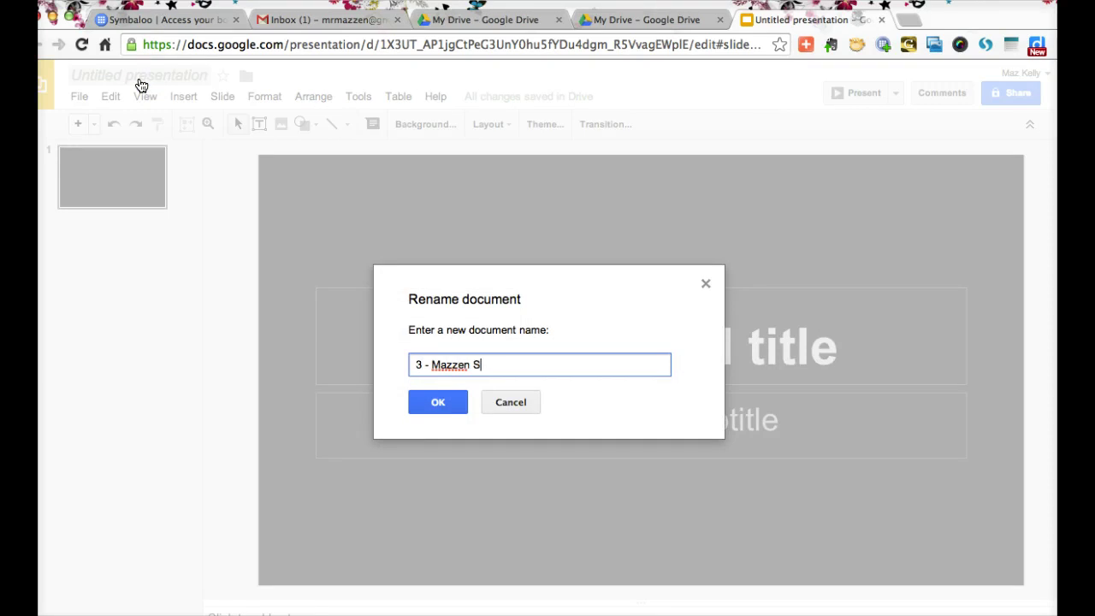
pyautogui.write(' - Mazzen S')
pyautogui.click(437, 402)
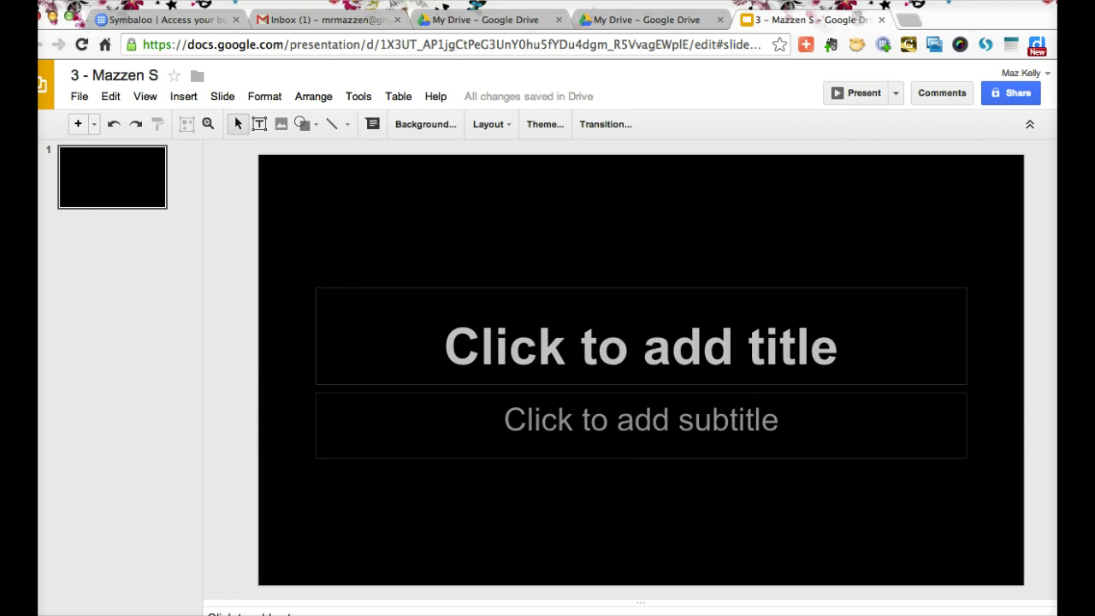
# - Change the slide size from widescreen to Standard 4:3 in Page setup
pyautogui.click(75, 97)
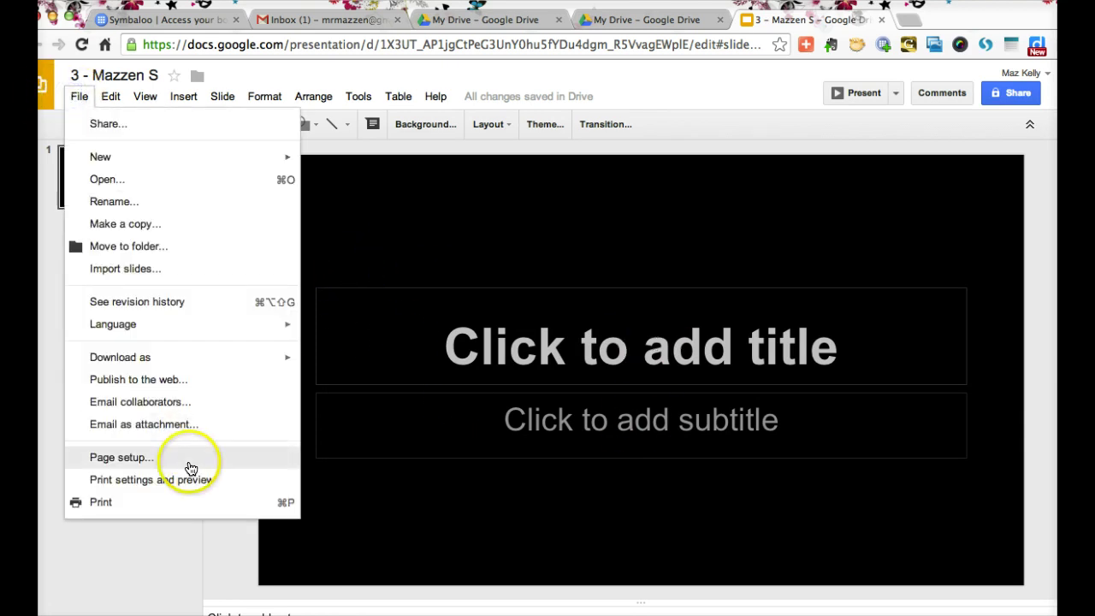
pyautogui.click(193, 460)
pyautogui.click(533, 350)
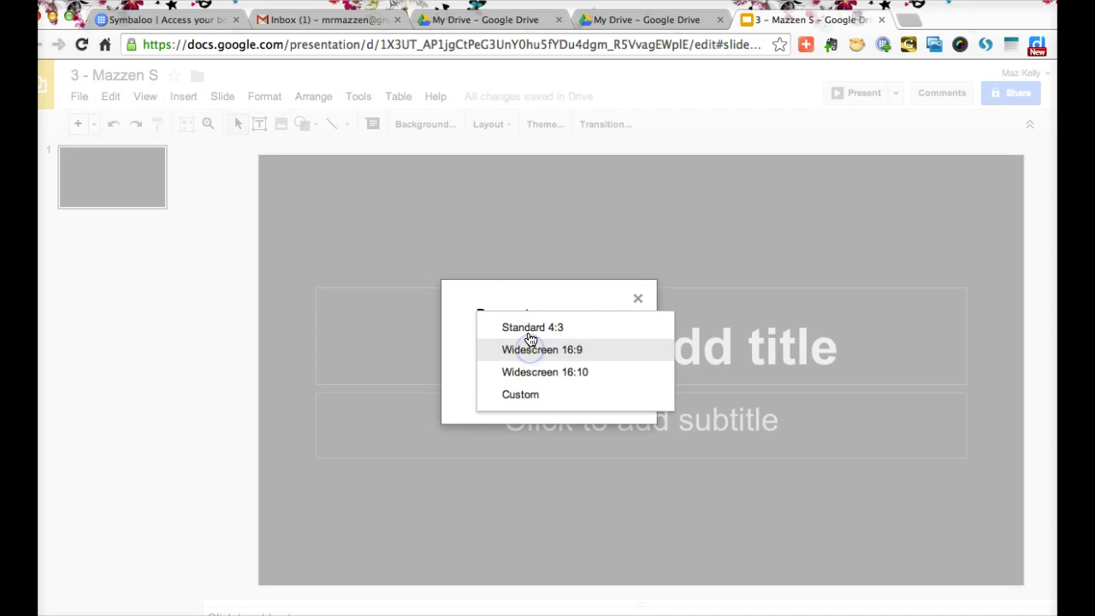
pyautogui.click(527, 327)
pyautogui.click(506, 388)
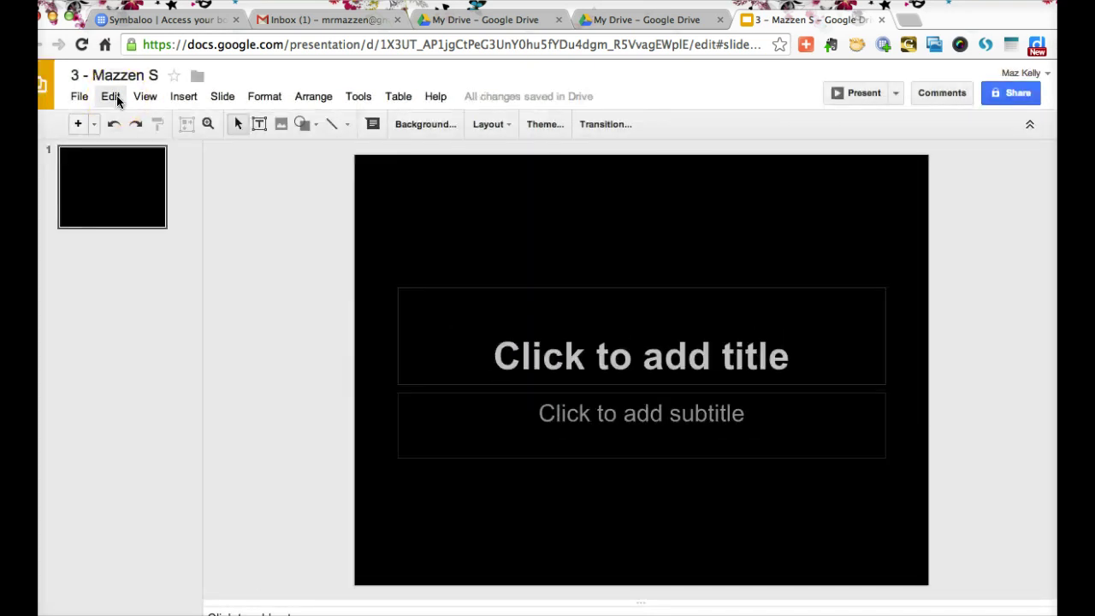
# - Share the presentation with a collaborator who can edit it
pyautogui.click(1007, 99)
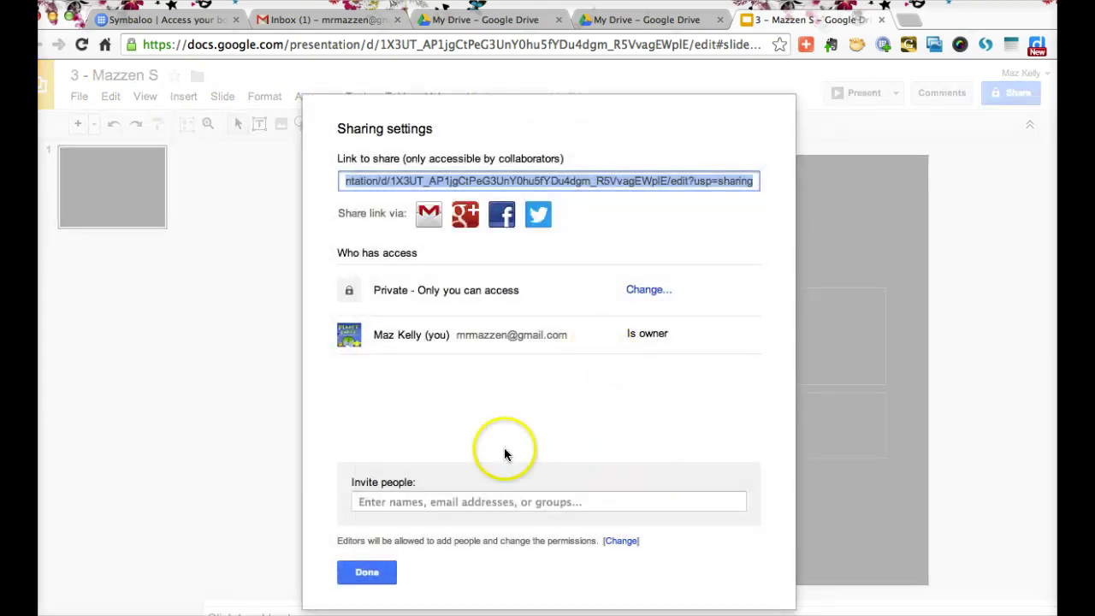
pyautogui.click(419, 501)
pyautogui.write('sras')
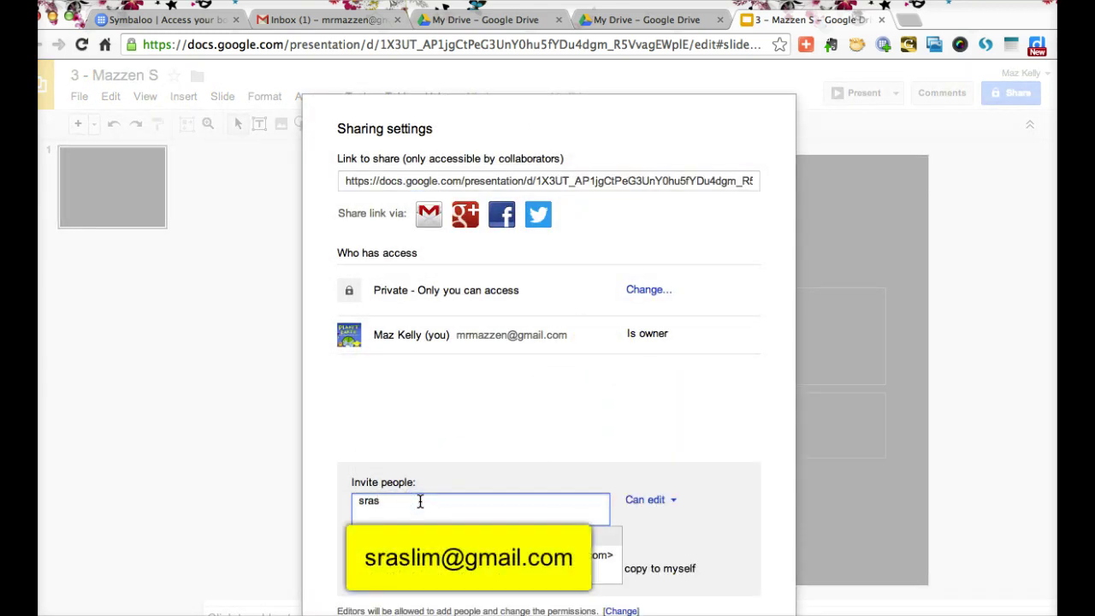
pyautogui.press('Return')
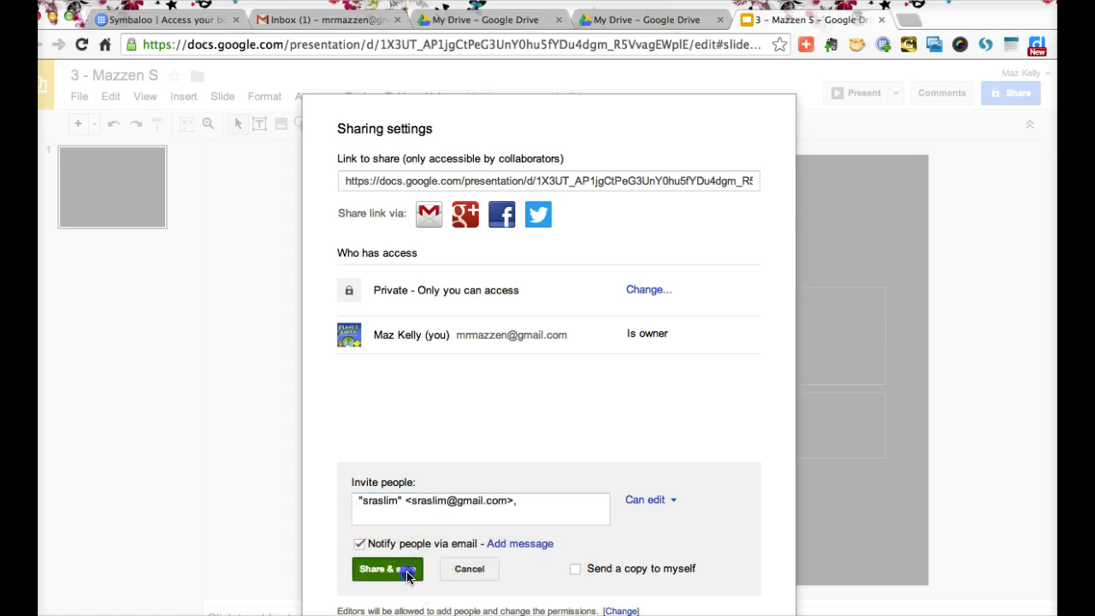
pyautogui.click(407, 570)
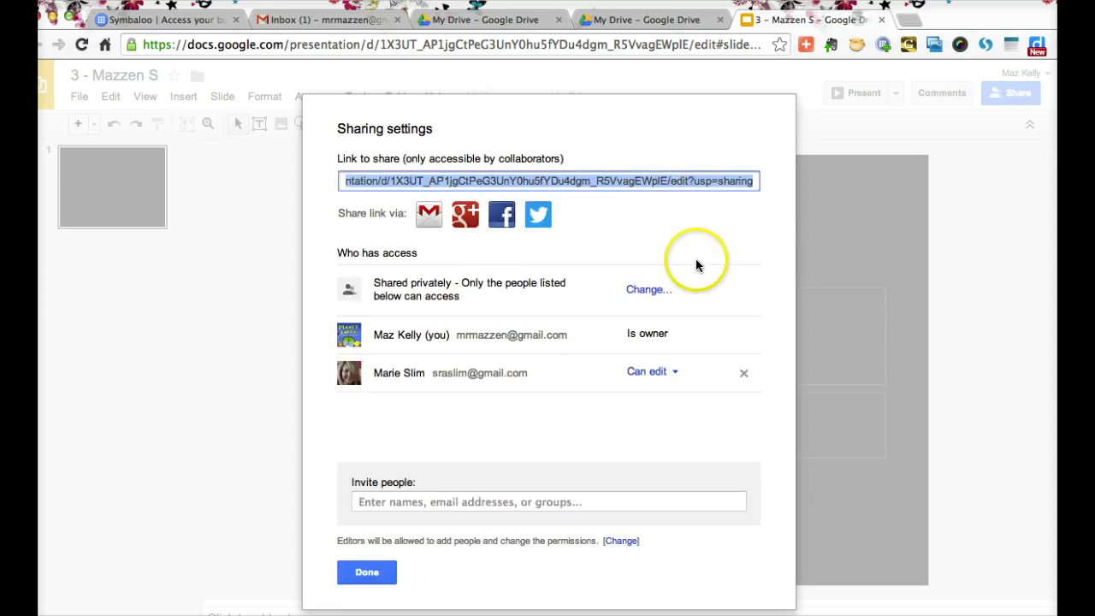
pyautogui.click(370, 575)
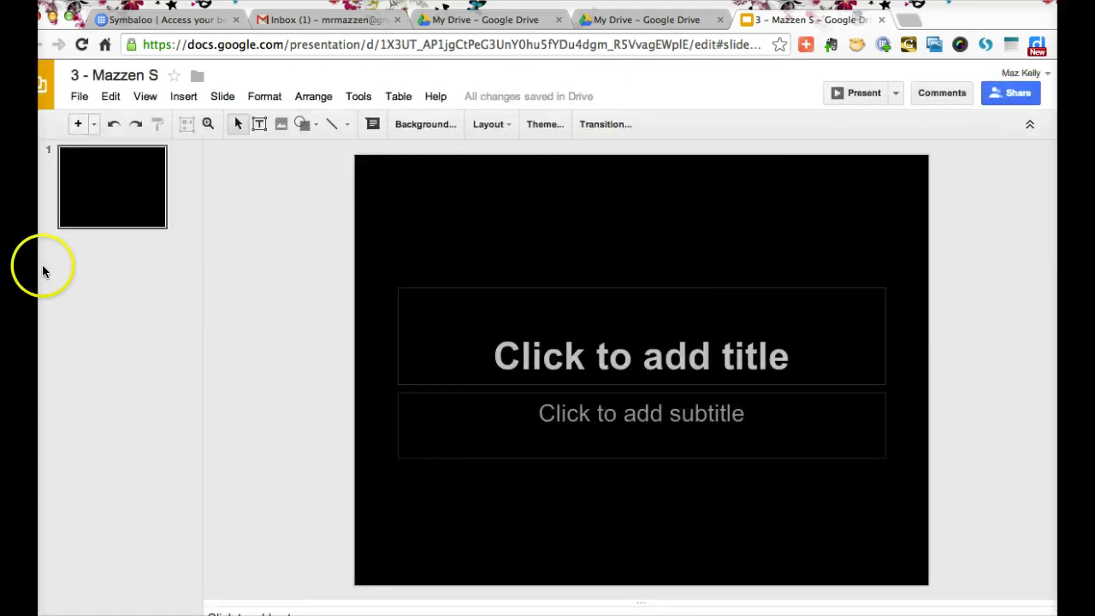
pyautogui.moveTo(41, 248)
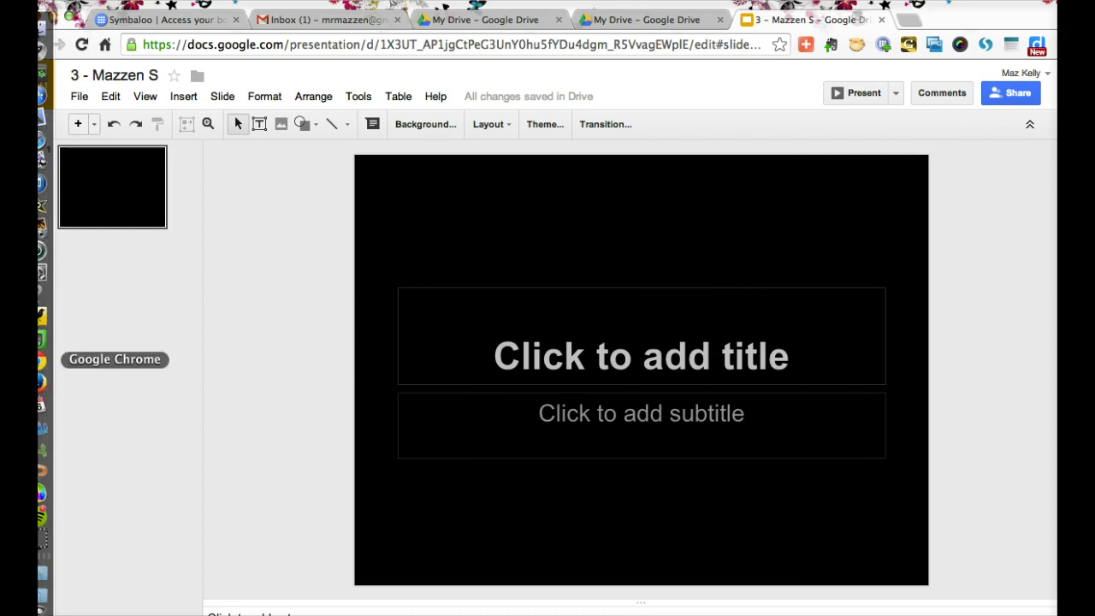
# - Capture a screenshot of the Family Echo family tree page
pyautogui.click(41, 381)
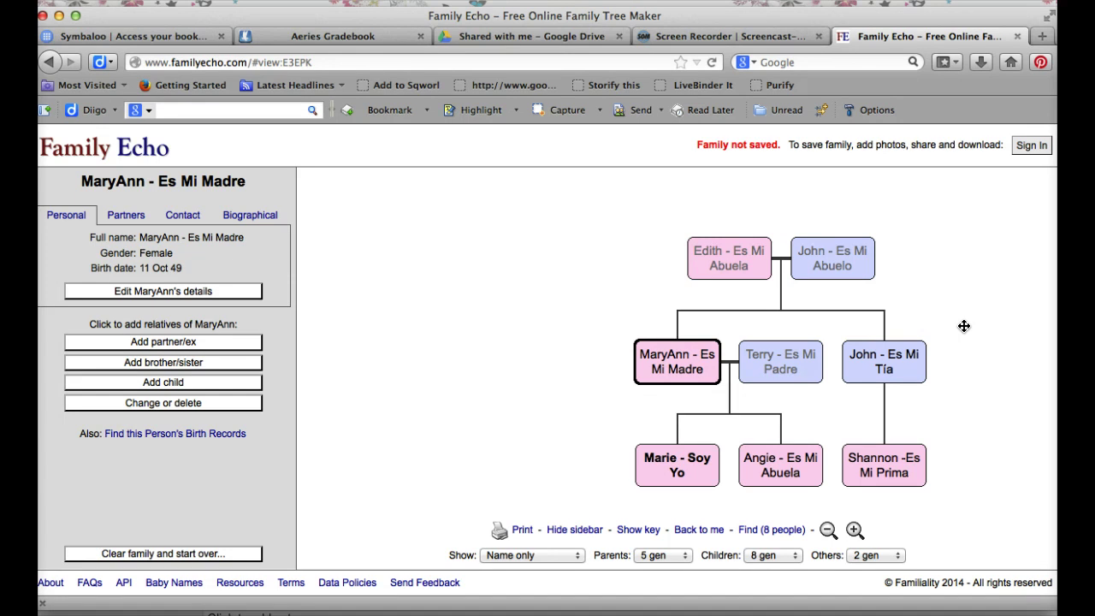
pyautogui.moveTo(40, 10); pyautogui.dragTo(1045, 609)
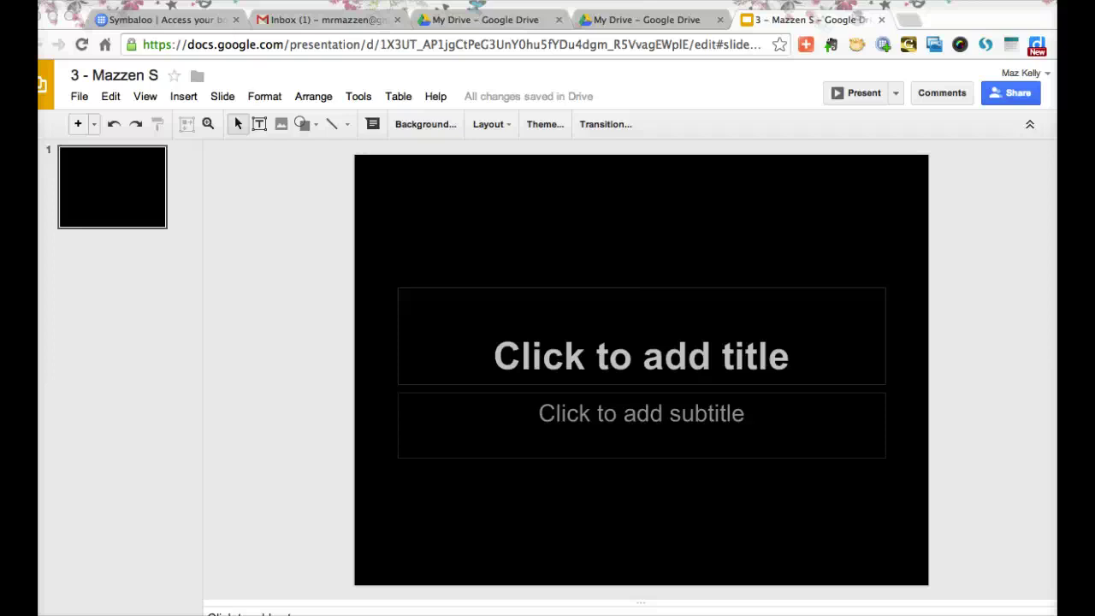
# - Paste the Family Echo screenshot and enlarge and position it to fill most of the slide
pyautogui.hotkey('ctrl', 'v')
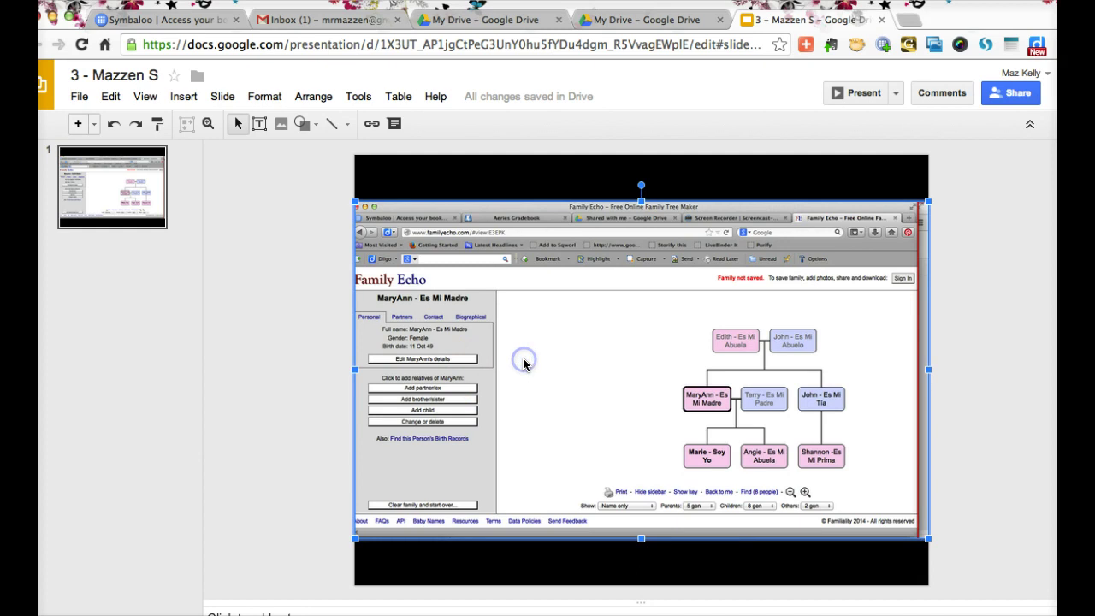
pyautogui.moveTo(370, 225); pyautogui.dragTo(244, 196)
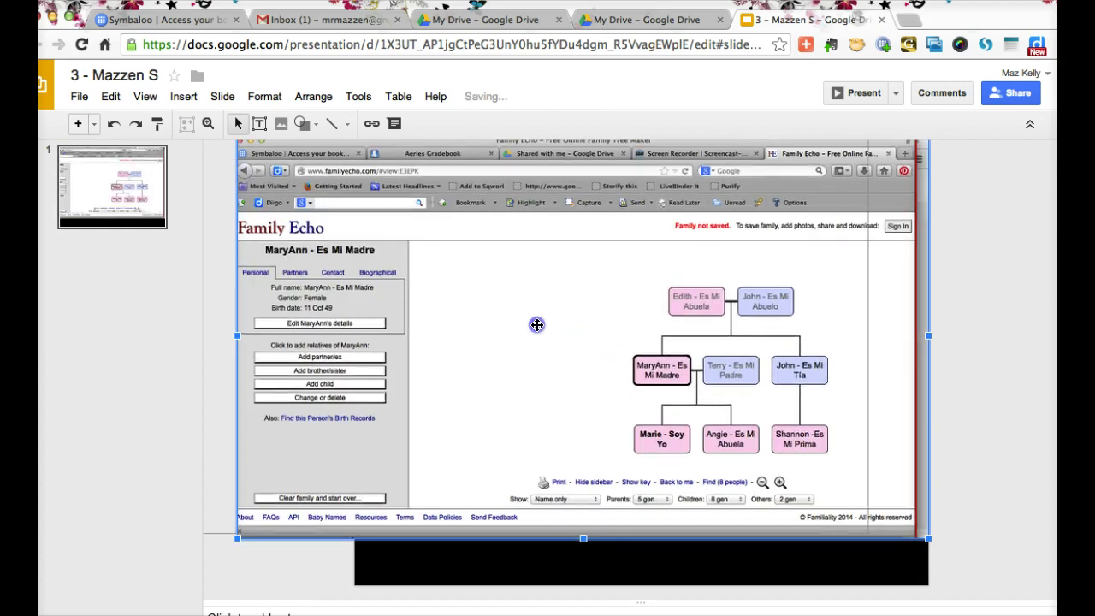
pyautogui.moveTo(554, 329); pyautogui.dragTo(520, 315)
pyautogui.moveTo(619, 395); pyautogui.dragTo(537, 349)
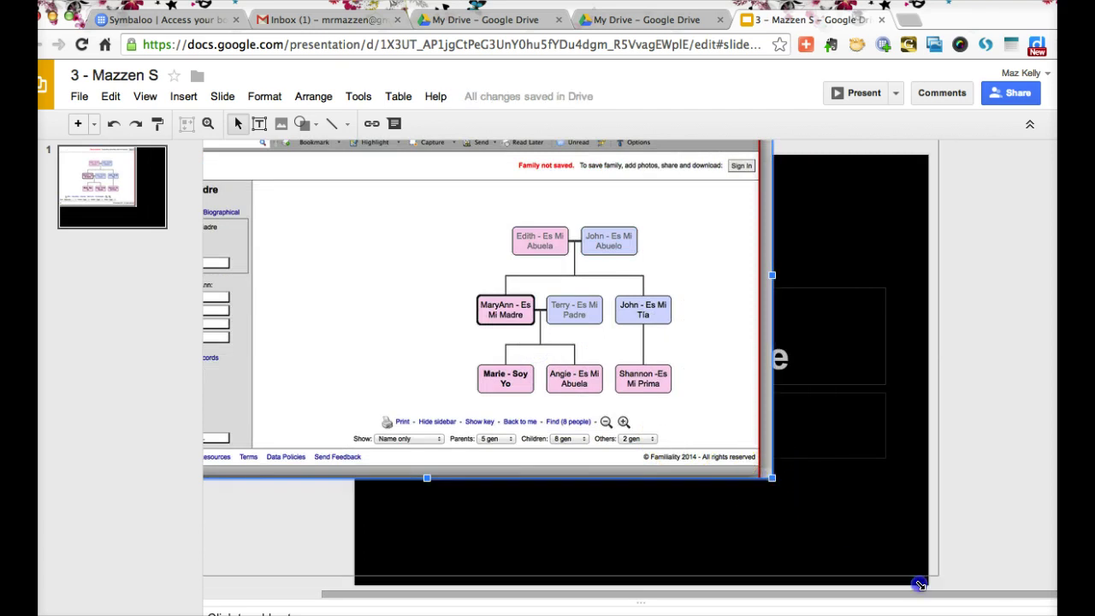
pyautogui.click(765, 434)
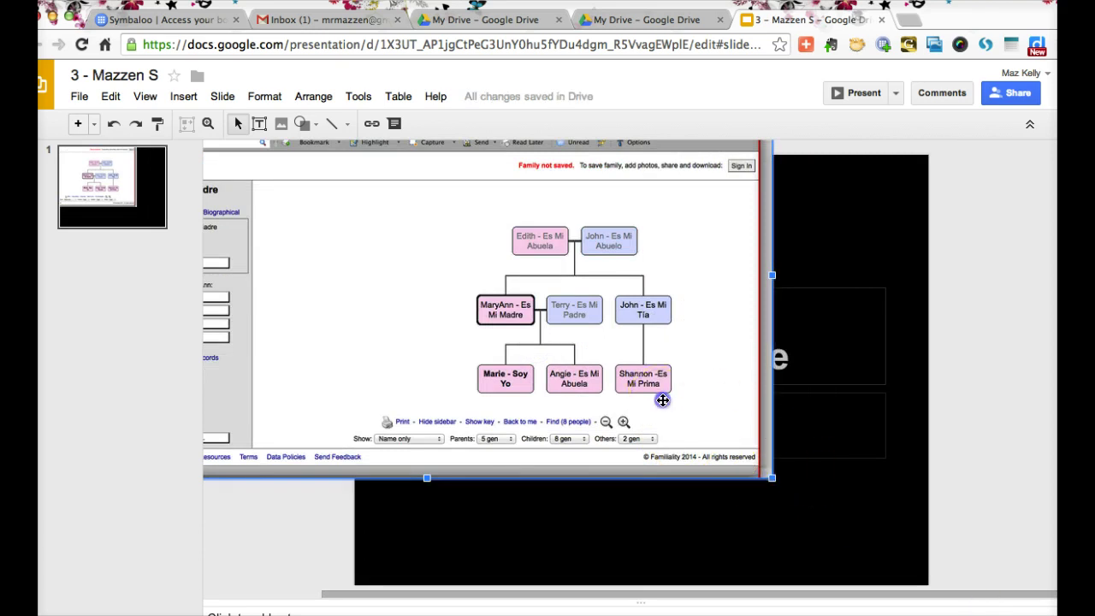
pyautogui.moveTo(659, 395); pyautogui.dragTo(833, 489)
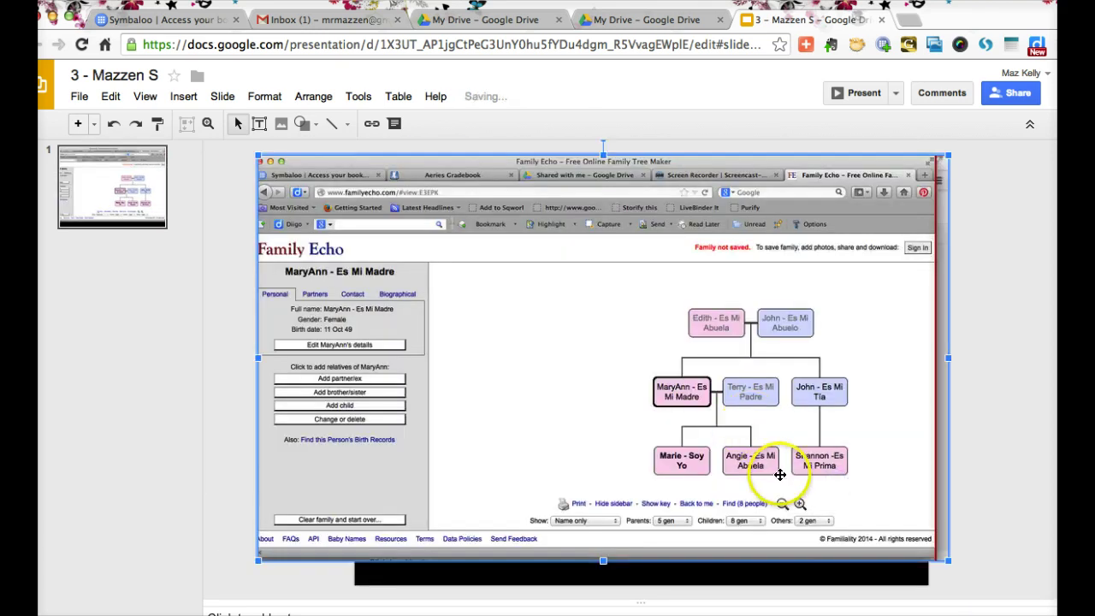
pyautogui.moveTo(762, 457); pyautogui.dragTo(683, 416)
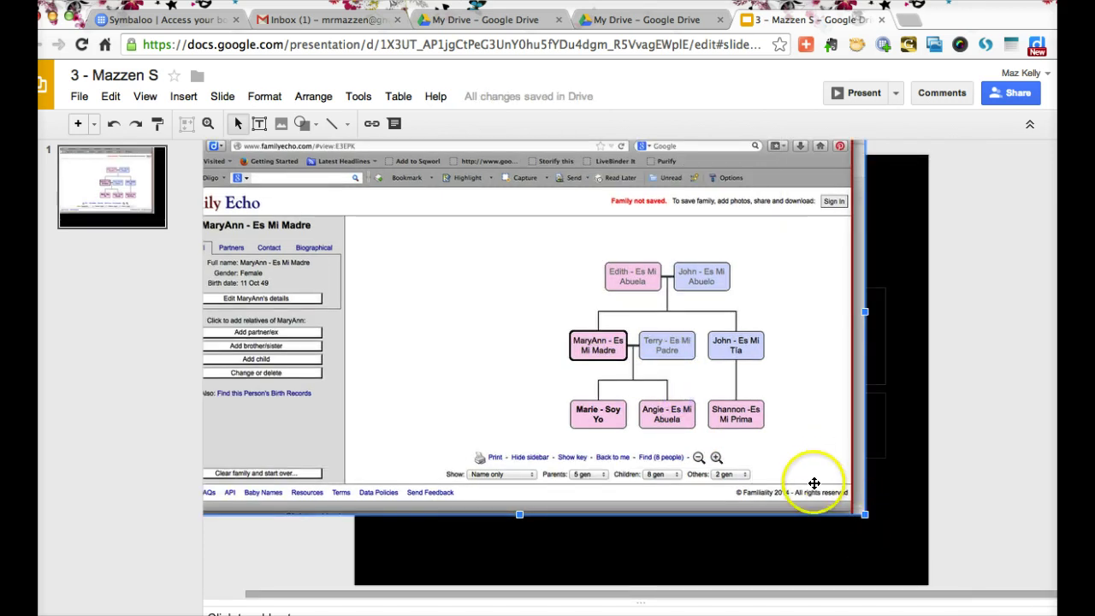
pyautogui.moveTo(866, 528); pyautogui.dragTo(942, 581)
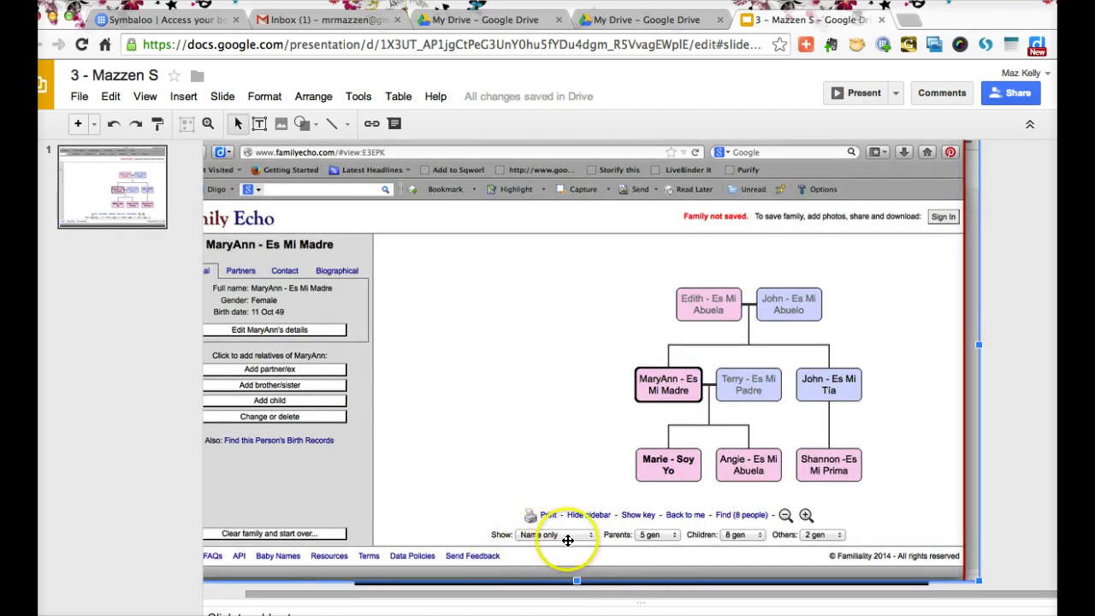
pyautogui.moveTo(893, 504); pyautogui.dragTo(823, 467)
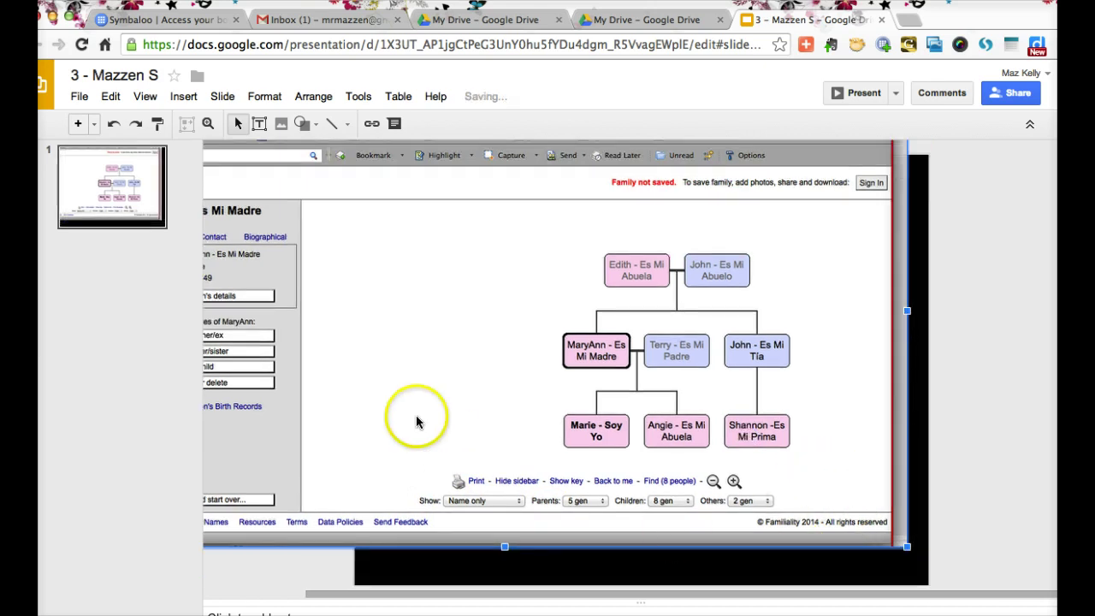
pyautogui.moveTo(47, 206)
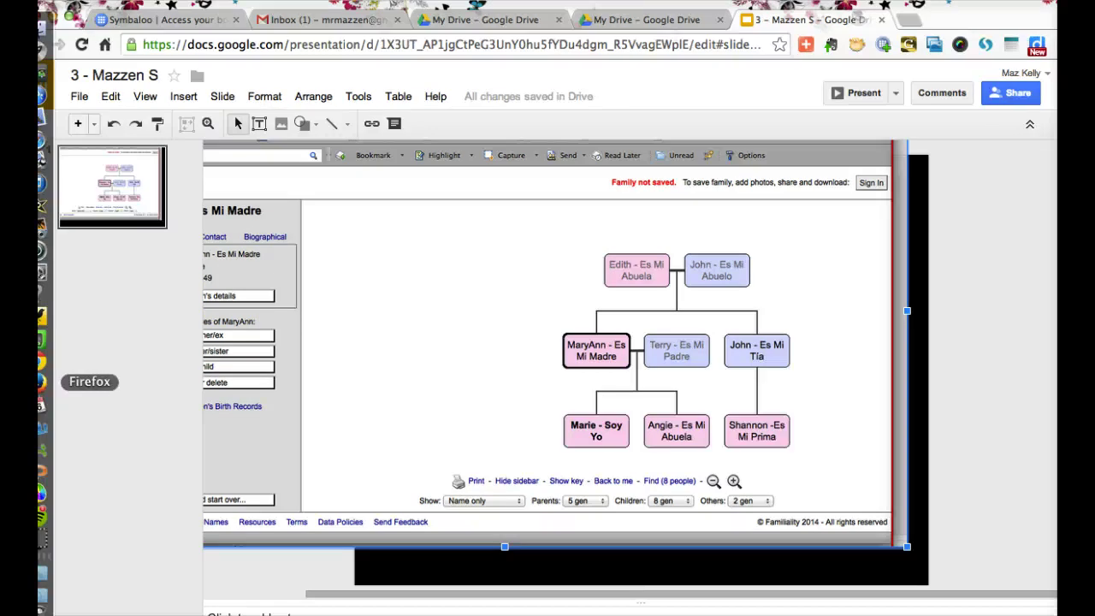
# - In Family Echo, preview the tree with Life dates, then switch it back to Name only
pyautogui.click(42, 382)
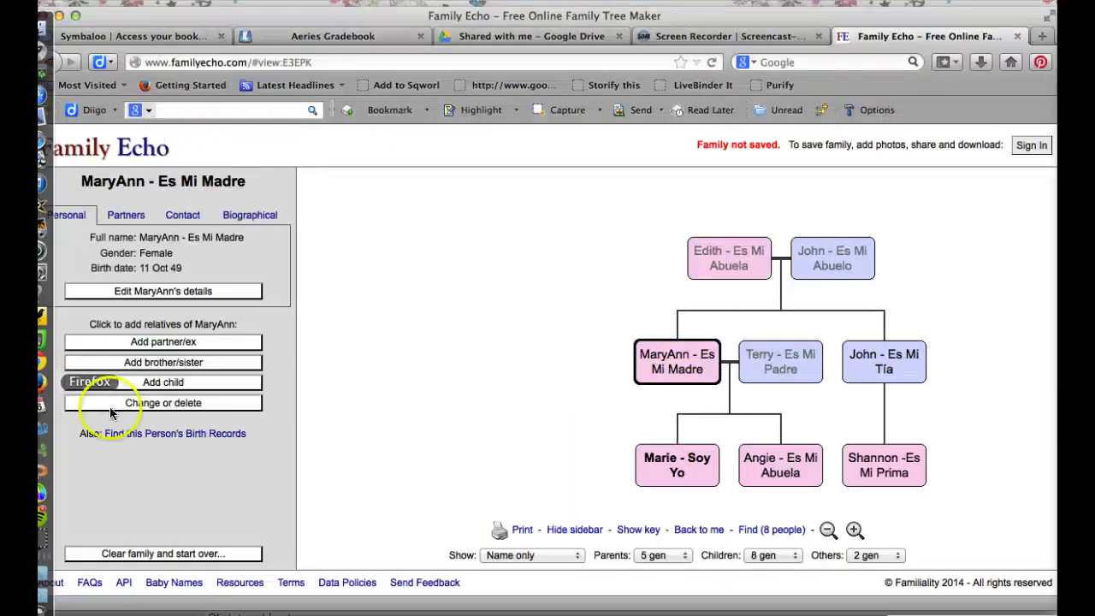
pyautogui.click(502, 555)
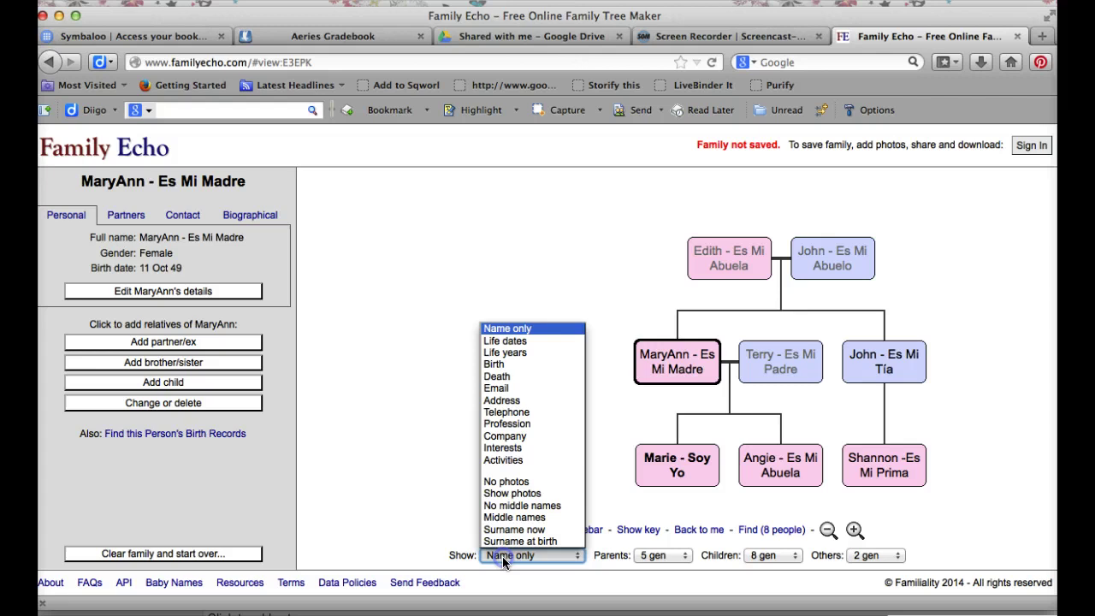
pyautogui.click(517, 341)
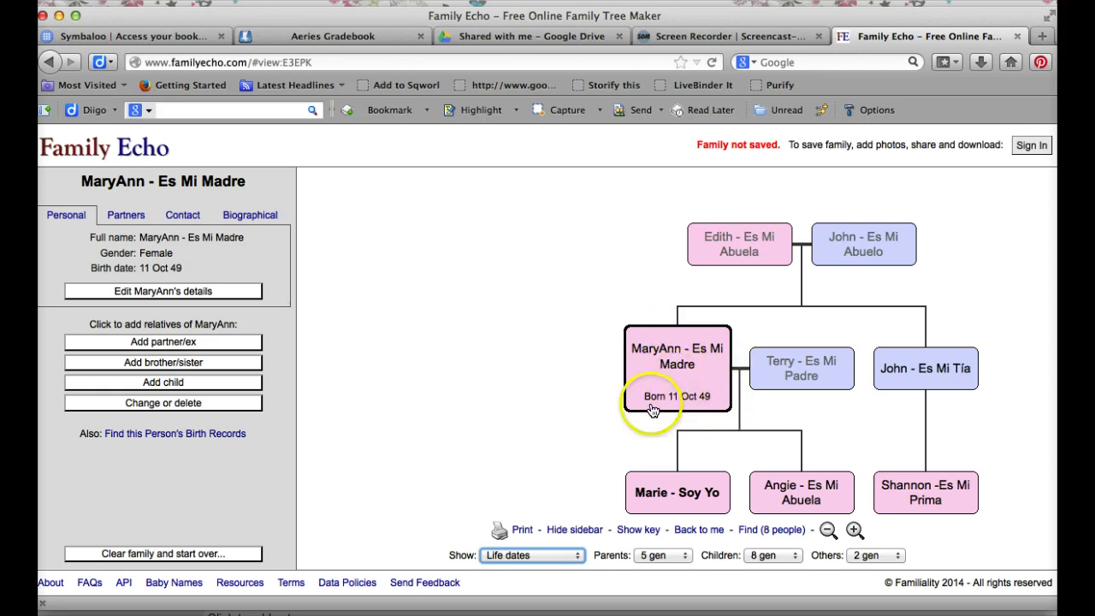
pyautogui.click(537, 554)
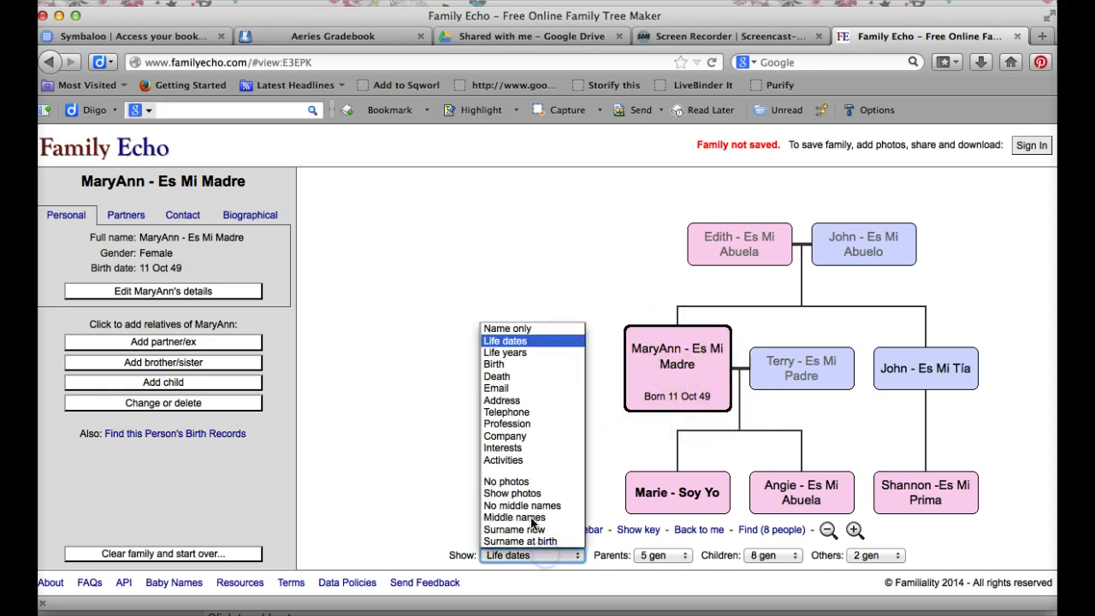
pyautogui.click(524, 329)
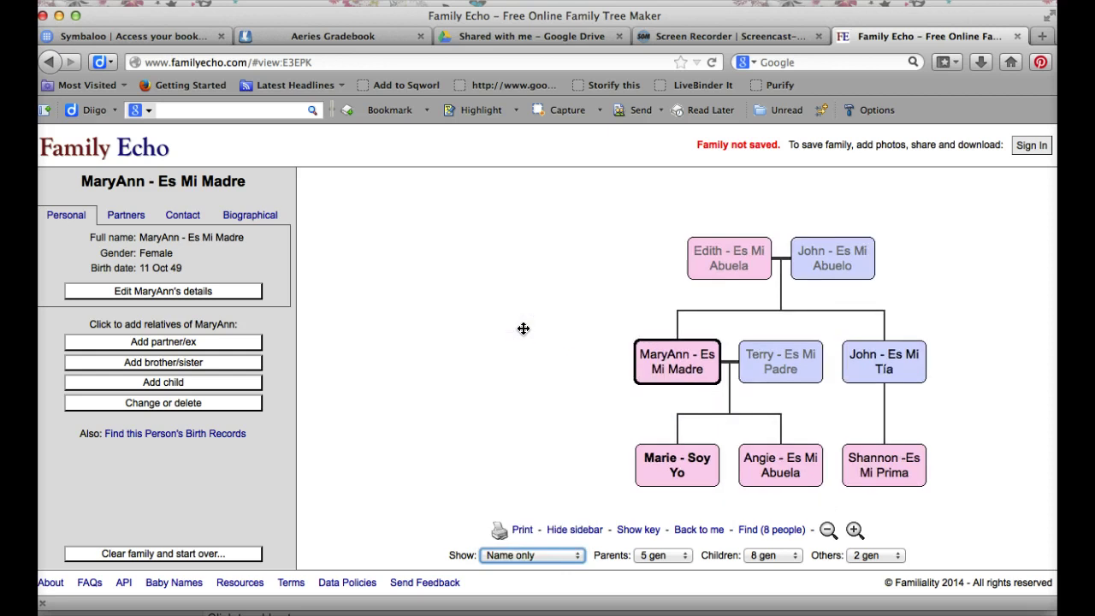
pyautogui.moveTo(44, 318)
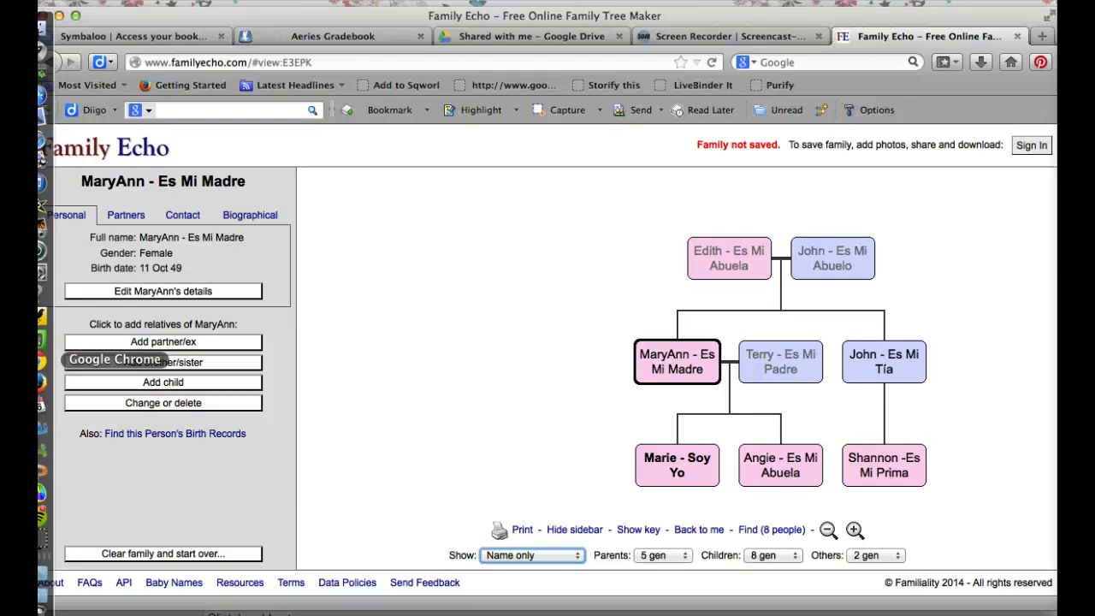
pyautogui.click(41, 359)
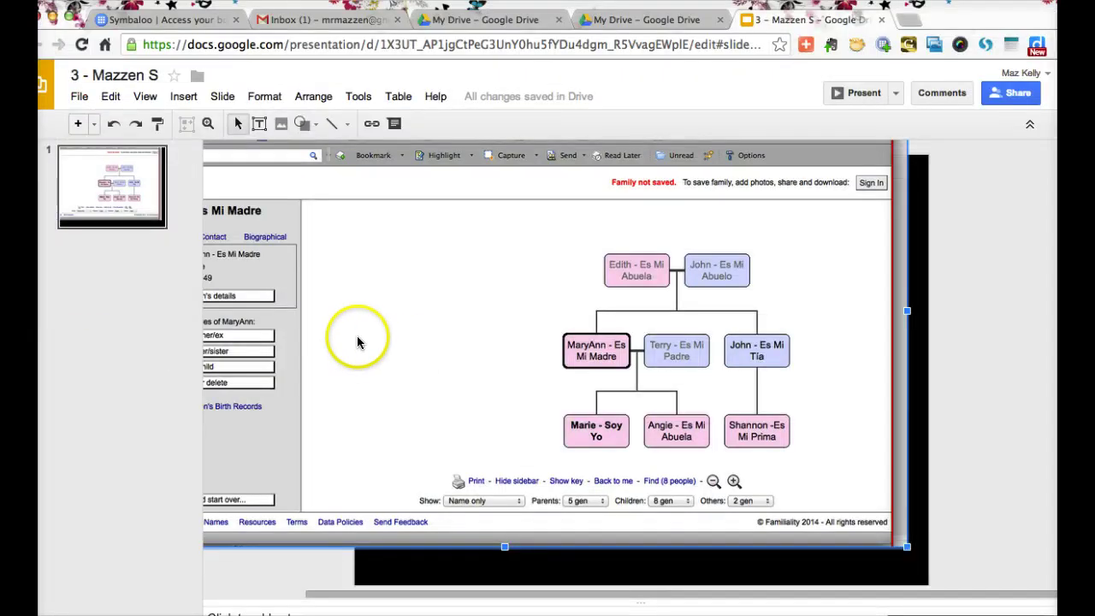
# - Resize the screenshot from its corners, then undo the last nudge
pyautogui.moveTo(906, 546); pyautogui.dragTo(744, 445)
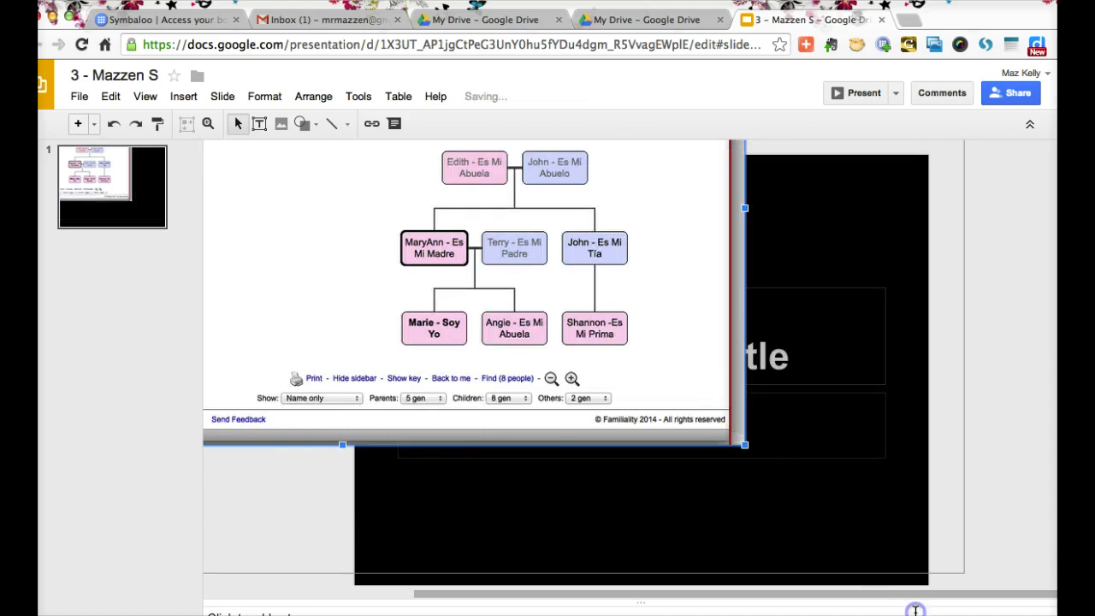
pyautogui.moveTo(744, 444); pyautogui.dragTo(829, 522)
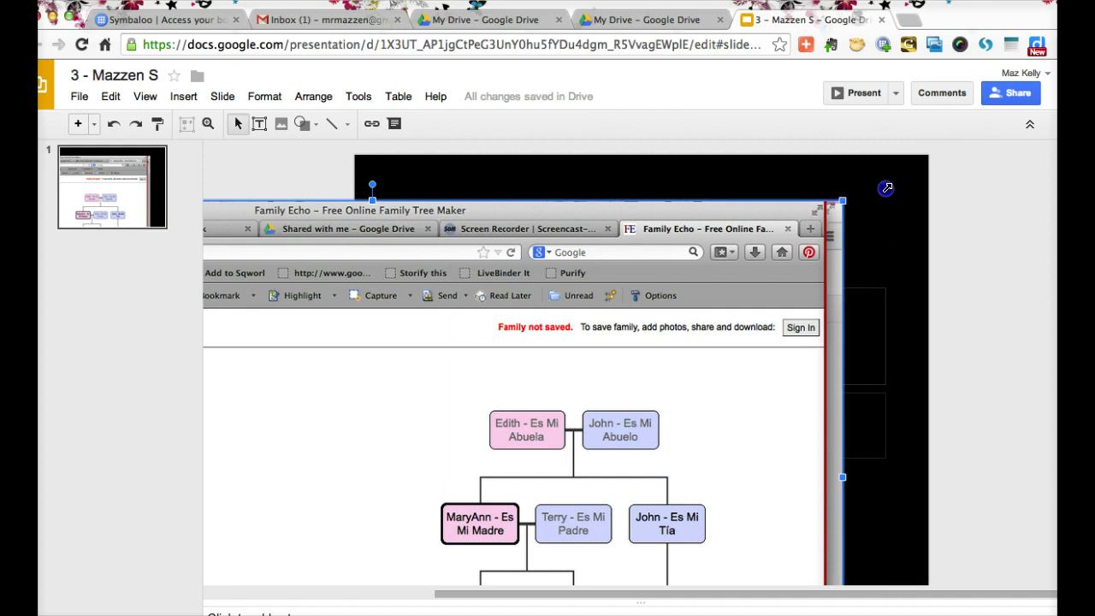
pyautogui.moveTo(885, 188); pyautogui.dragTo(1033, 153)
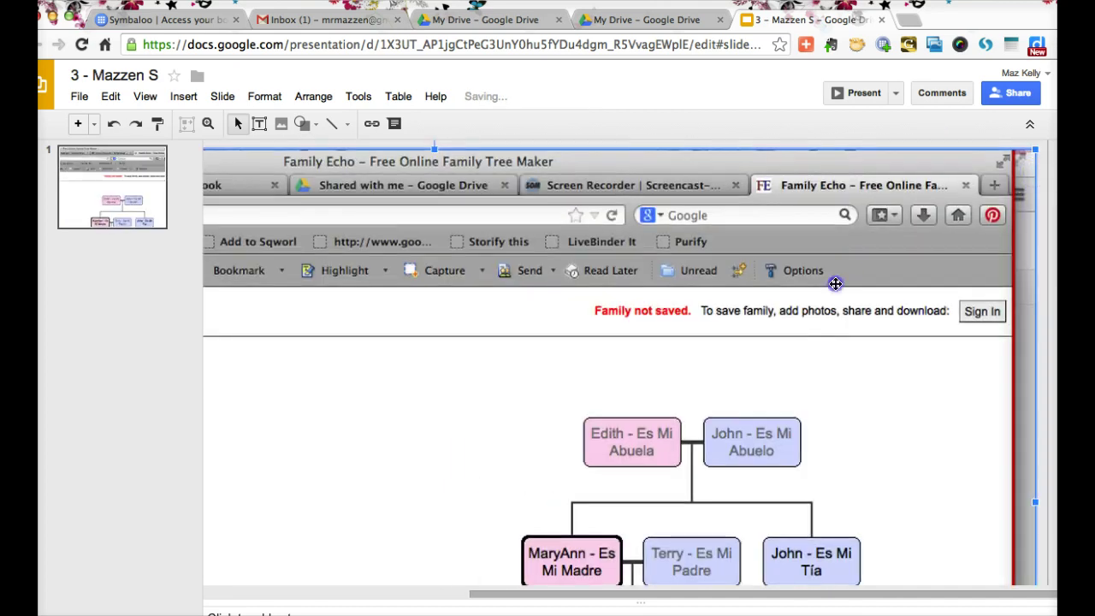
pyautogui.scroll(-2, 829, 308)
pyautogui.scroll(-2, 733, 325)
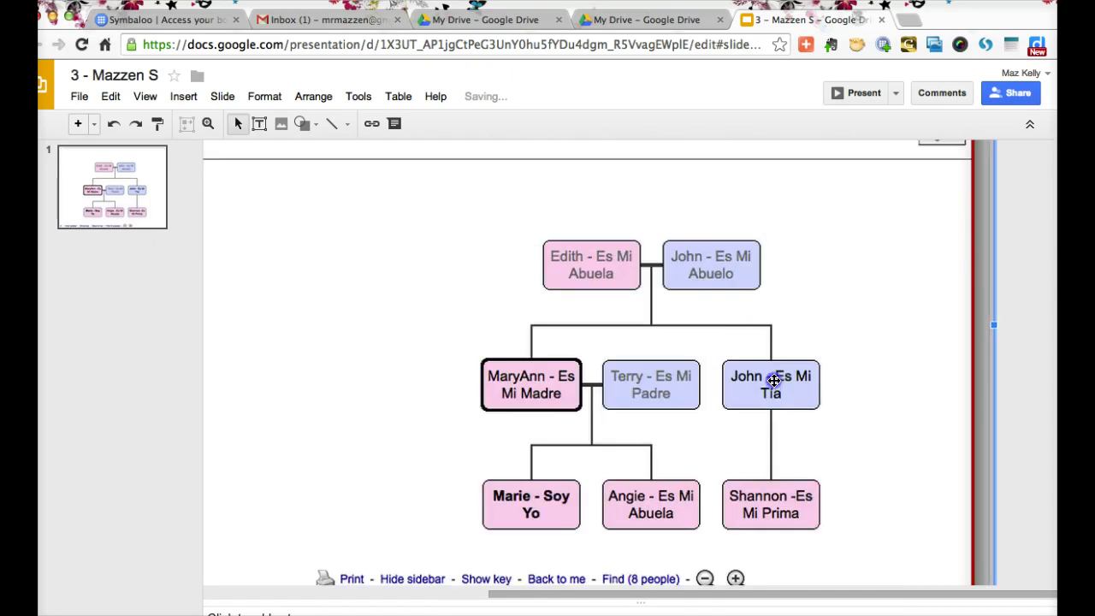
pyautogui.scroll(-1, 773, 381)
pyautogui.hscroll(-1, 792, 369)
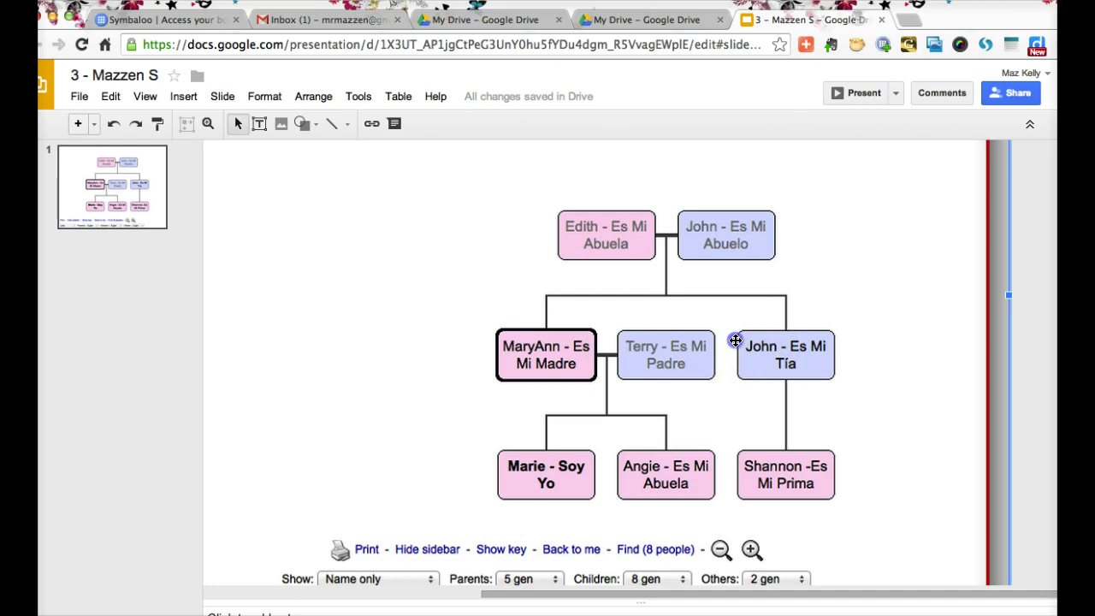
pyautogui.scroll(2, 730, 352)
pyautogui.scroll(-1, 730, 351)
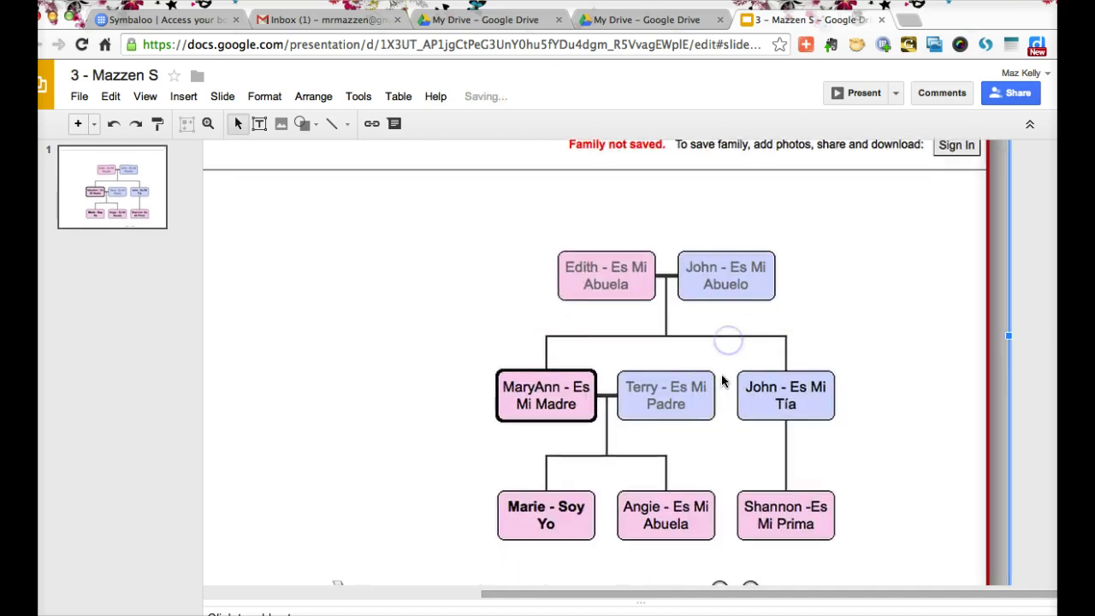
pyautogui.moveTo(729, 395); pyautogui.dragTo(726, 395)
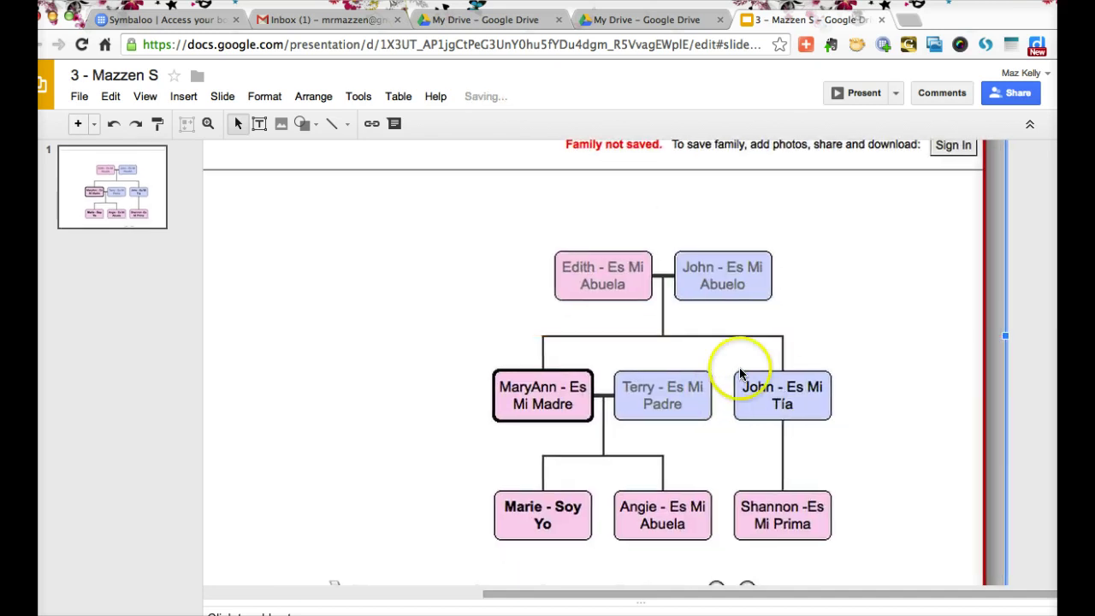
pyautogui.hotkey('ctrl', 'z')
pyautogui.hotkey('ctrl', 'z')
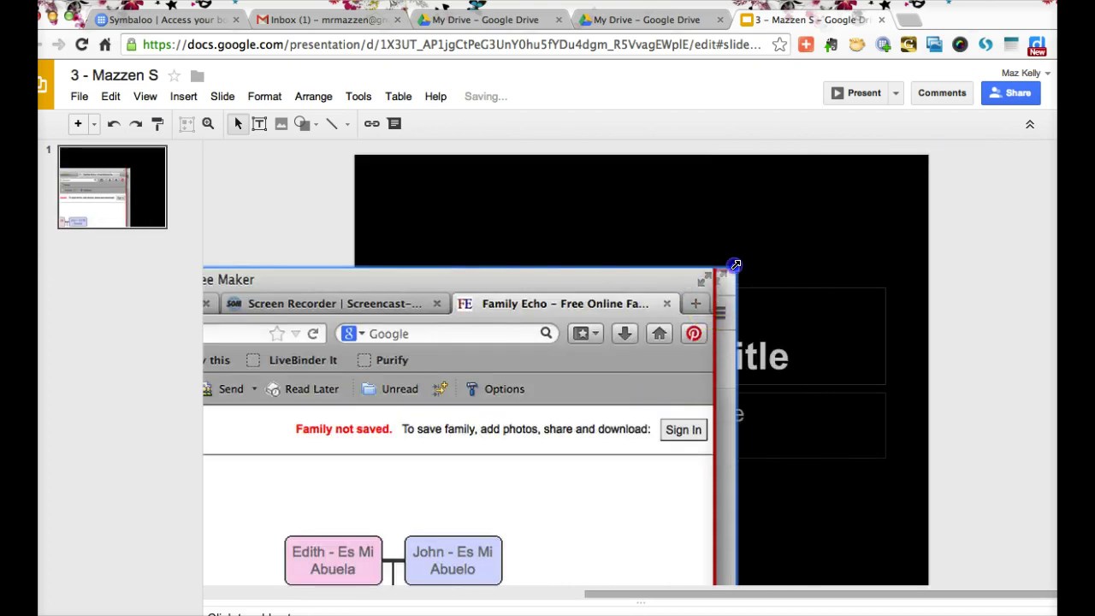
# - Enlarge the screenshot from its top-right corner and shift it so the tree fills the slide
pyautogui.moveTo(734, 268); pyautogui.dragTo(901, 147)
pyautogui.click(764, 332)
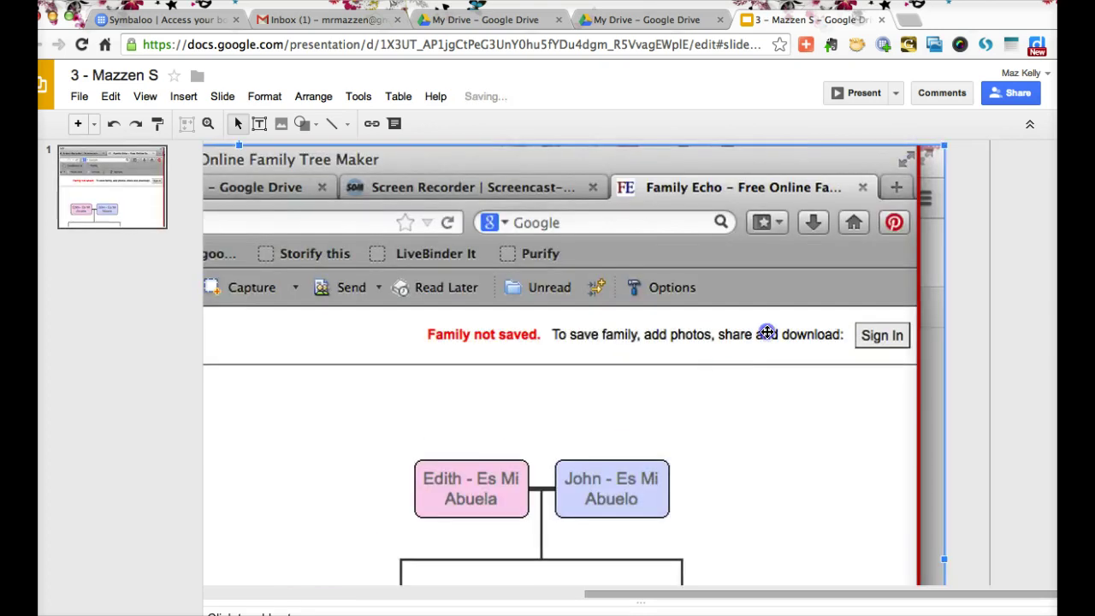
pyautogui.scroll(-3, 548, 453)
pyautogui.hscroll(-4, 548, 453)
pyautogui.scroll(-2, 582, 419)
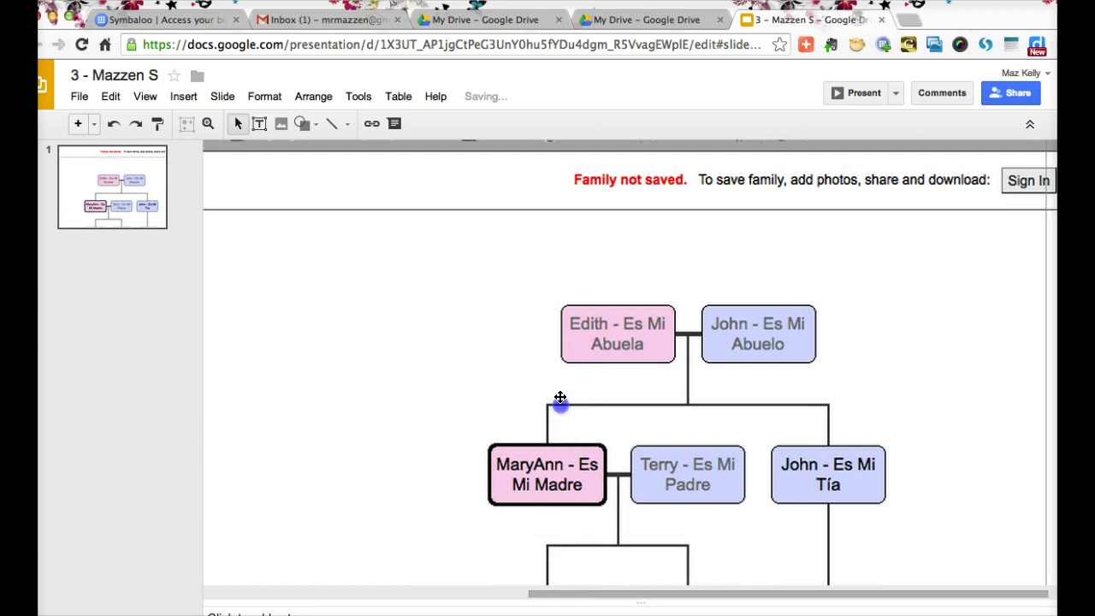
pyautogui.moveTo(560, 403)
pyautogui.mouseDown()
pyautogui.moveTo(577, 439)
pyautogui.moveTo(574, 414)
pyautogui.mouseUp()
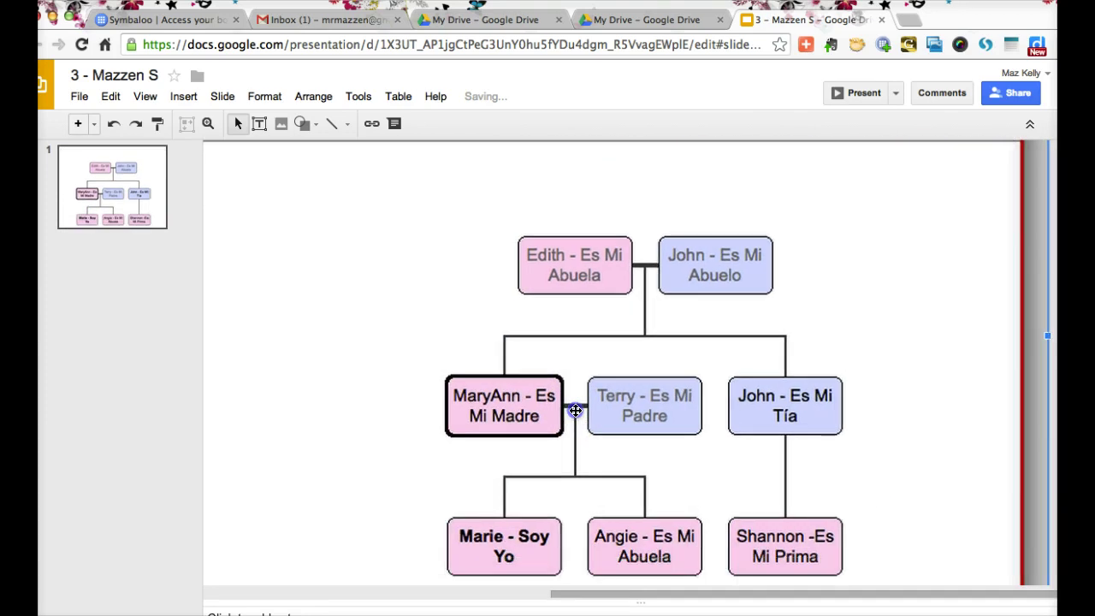
# - Deselect the image and select the first slide in the filmstrip
pyautogui.click(142, 380)
pyautogui.click(117, 203)
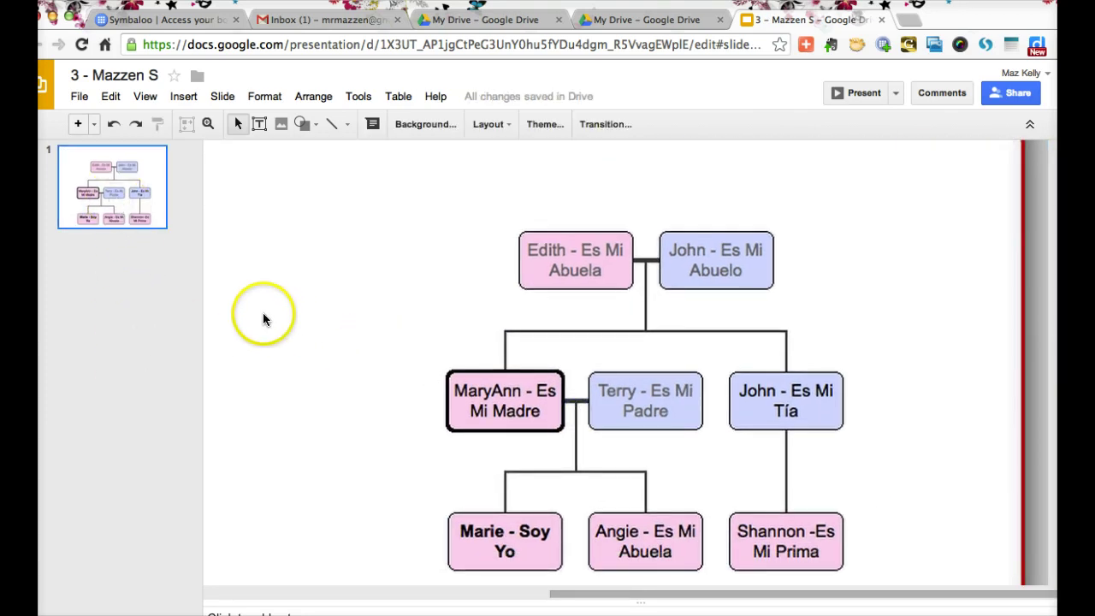
pyautogui.click(148, 298)
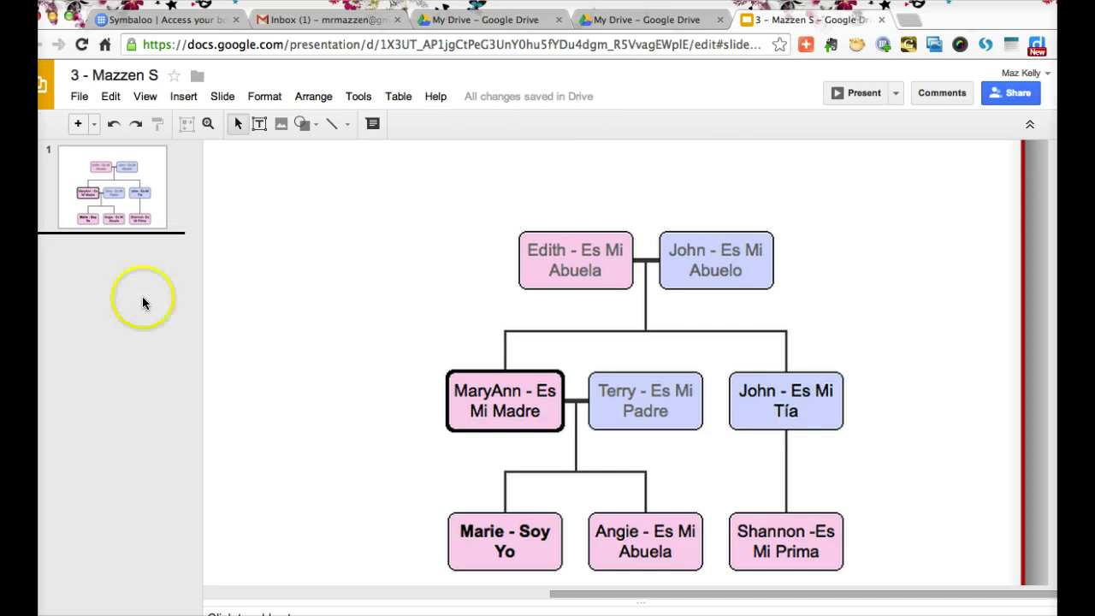
pyautogui.click(143, 302)
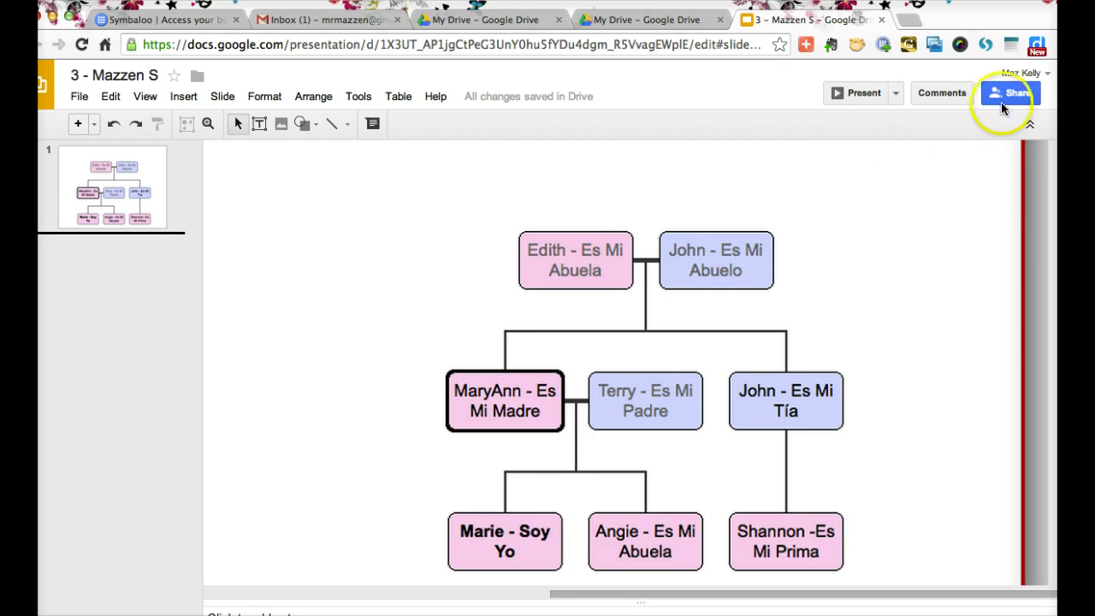
# - Draw a rectangle over the word 'Tía' on the family tree
pyautogui.click(301, 125)
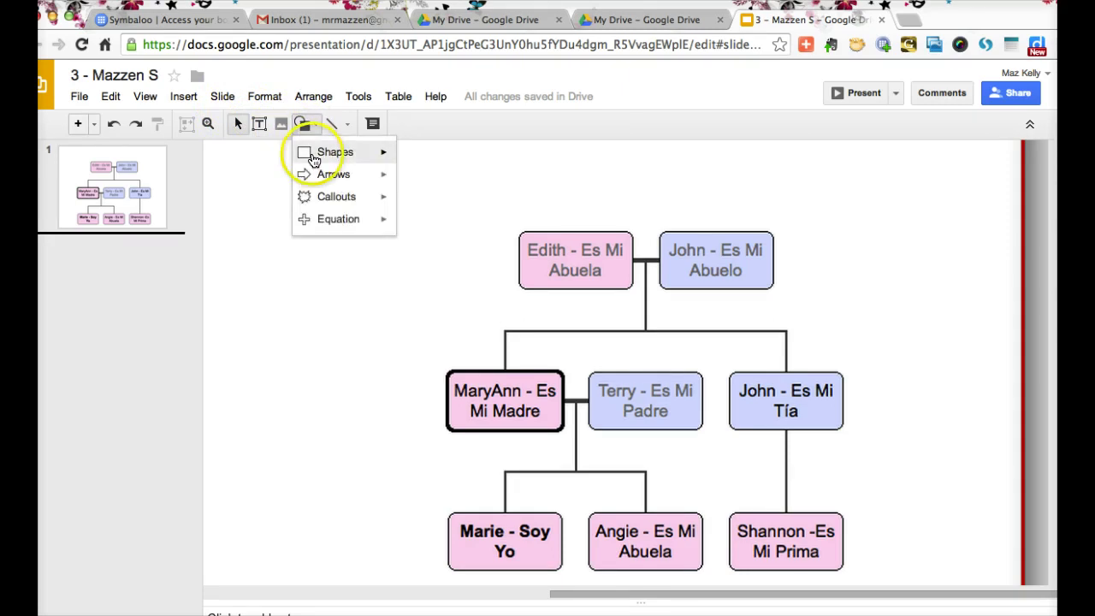
pyautogui.moveTo(313, 159)
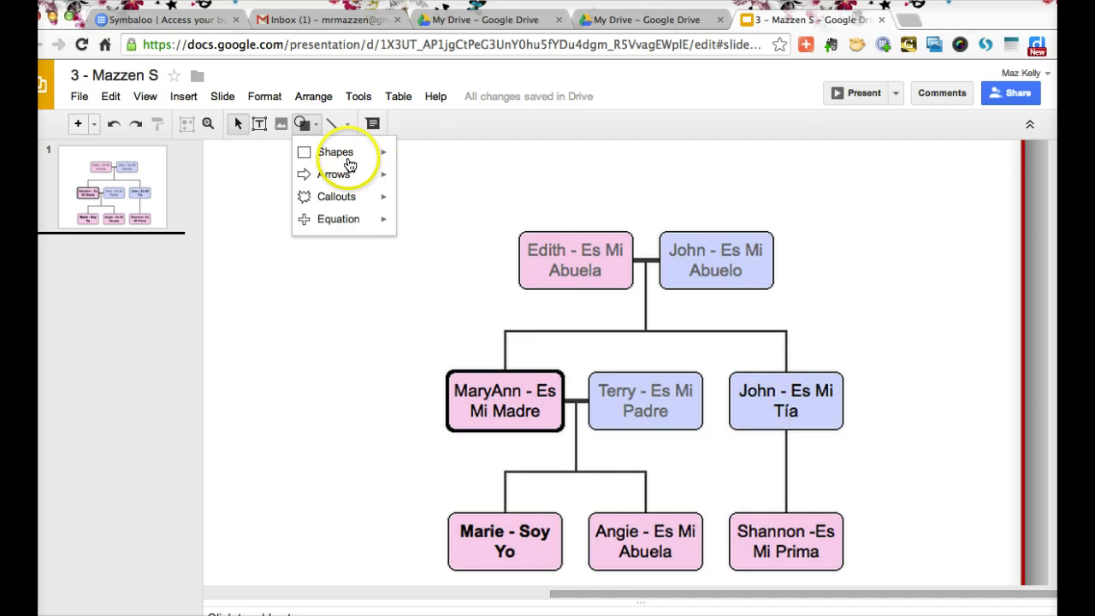
pyautogui.moveTo(347, 159)
pyautogui.click(410, 161)
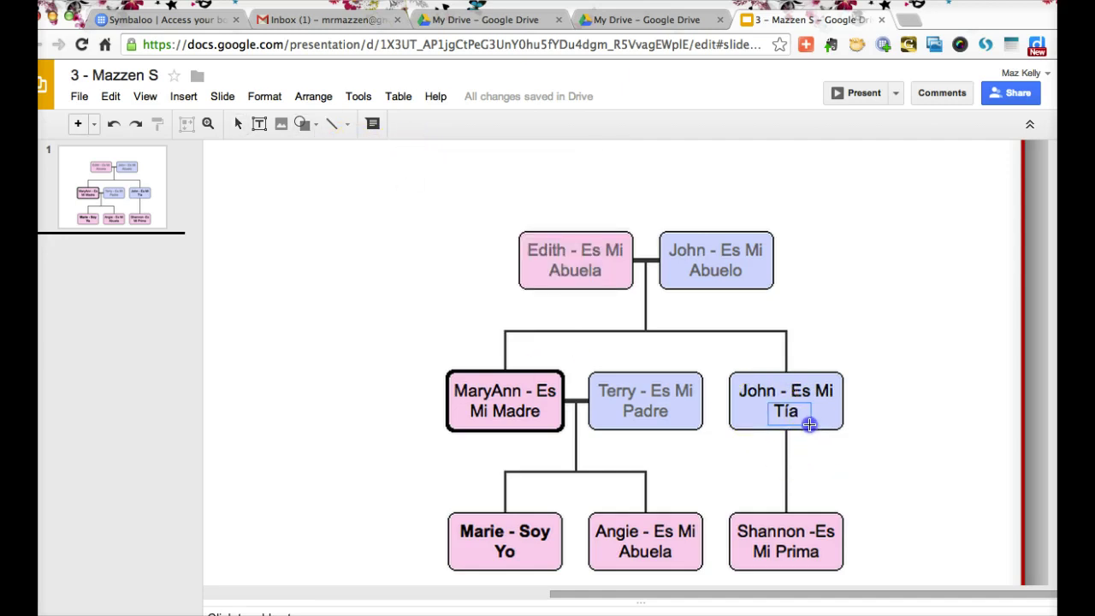
pyautogui.moveTo(767, 402); pyautogui.dragTo(809, 425)
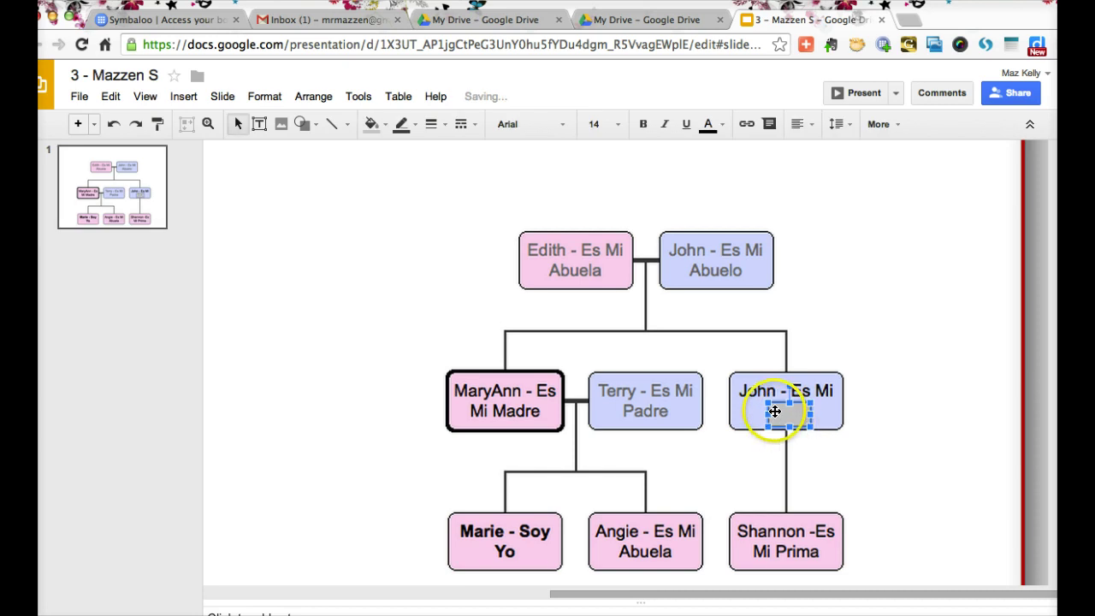
# - Enter the correction 'tío' as the rectangle's text
pyautogui.rightClick(777, 416)
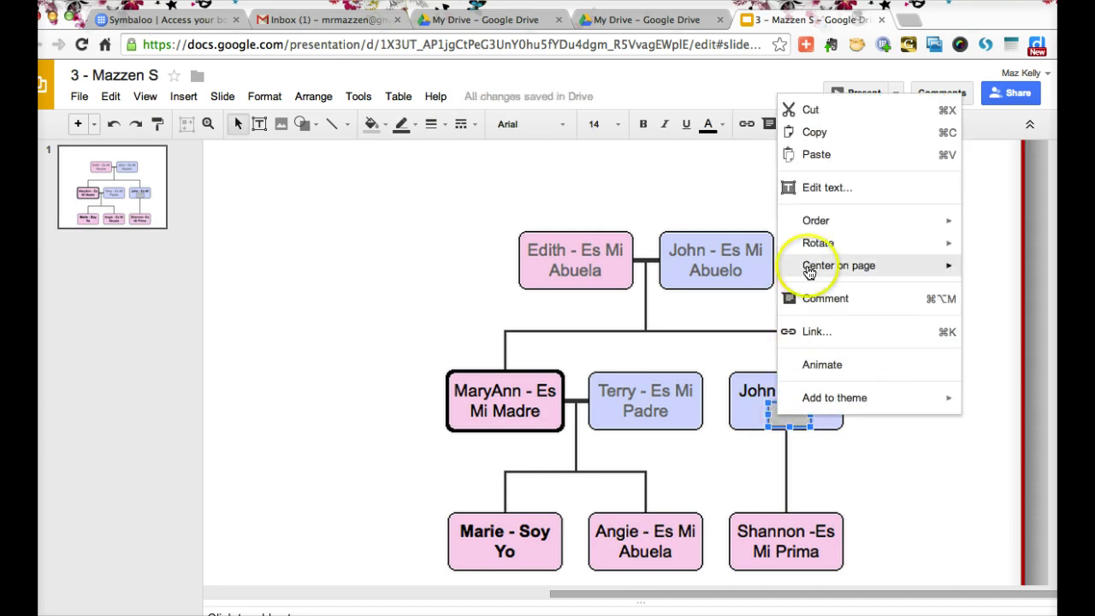
pyautogui.moveTo(808, 270)
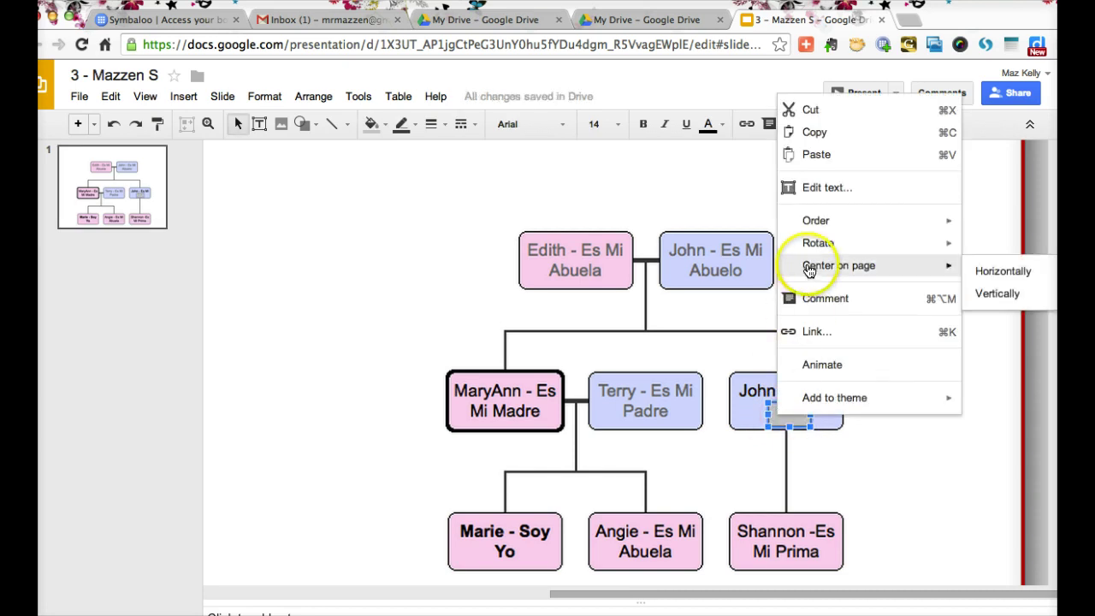
pyautogui.click(826, 190)
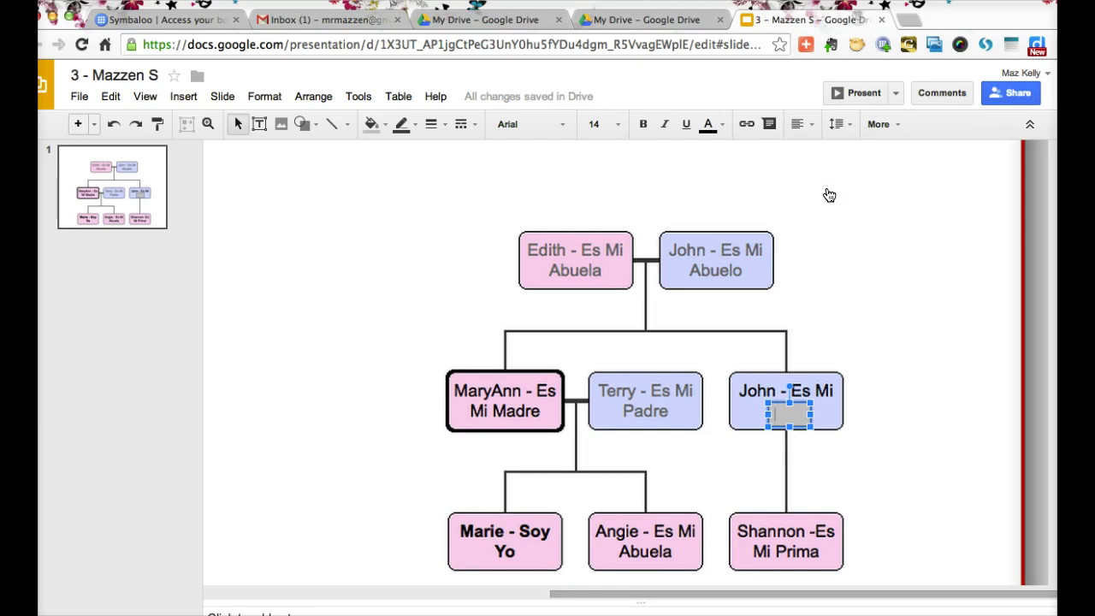
pyautogui.write('tío')
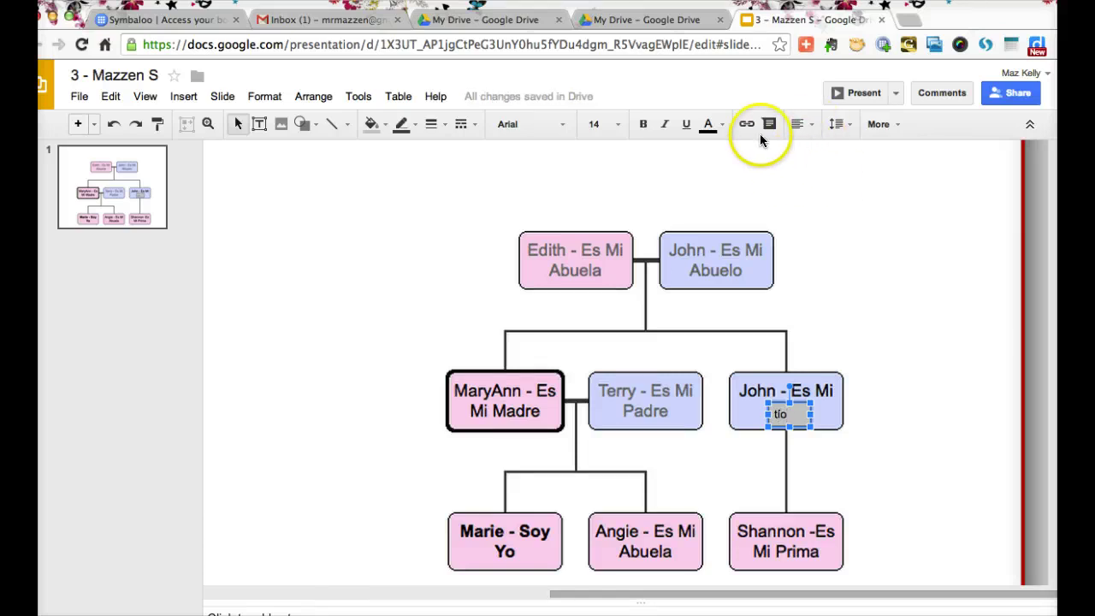
# - Load the ilovespanish.net class site in a new browser tab
pyautogui.click(909, 20)
pyautogui.write('ilovespanish.net')
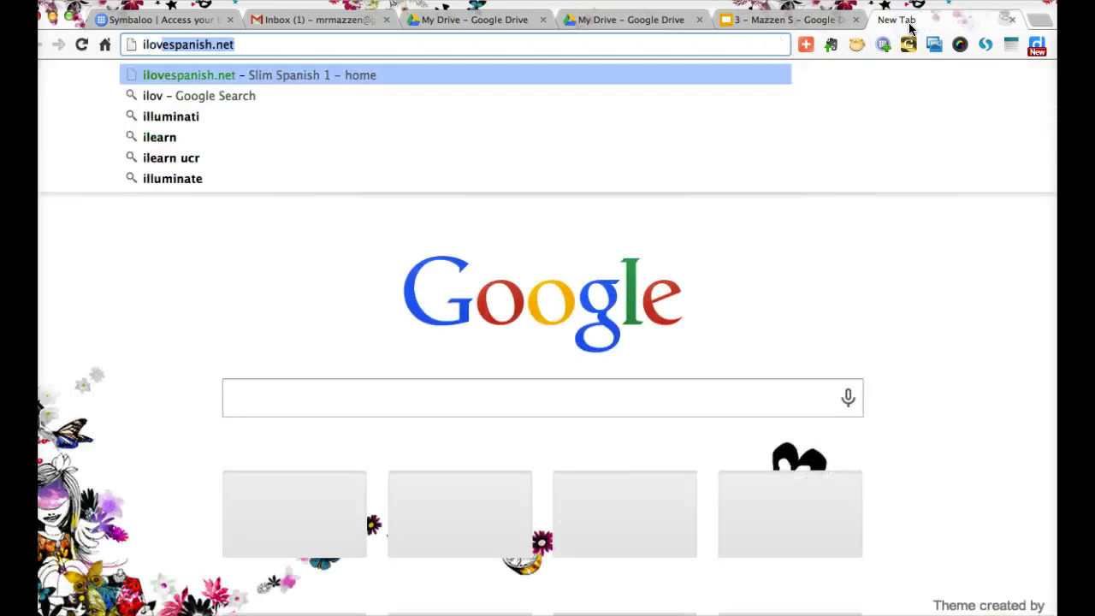
pyautogui.press('Return')
pyautogui.click(731, 187)
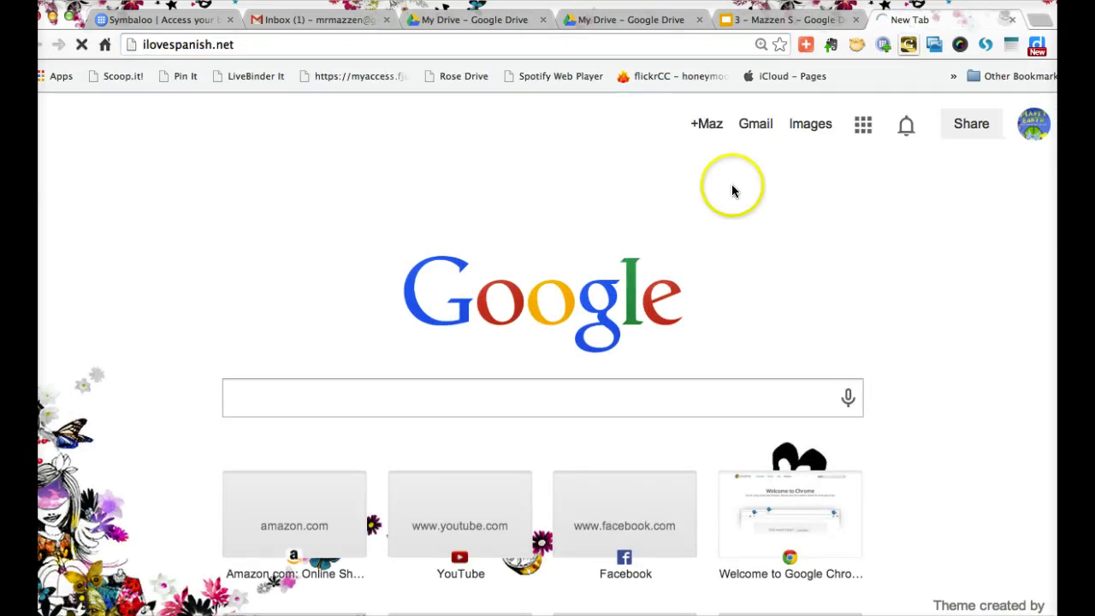
pyautogui.click(649, 206)
pyautogui.click(586, 212)
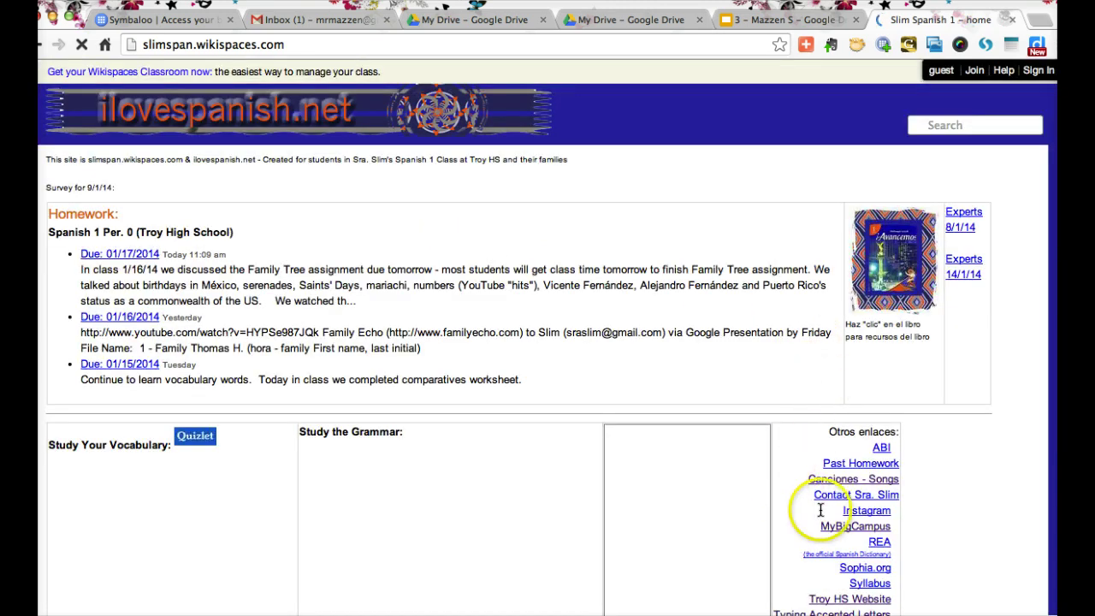
# - Follow the 'Typing Accented Letters' link under Otros enlaces to the StudySpanish guide
pyautogui.scroll(-2, 790, 496)
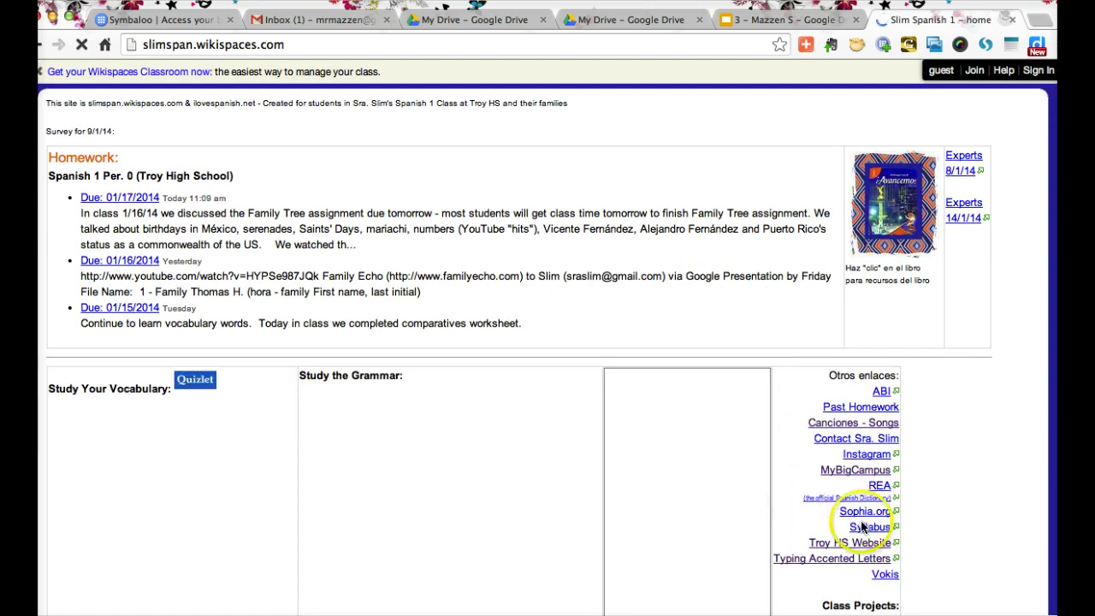
pyautogui.scroll(-2, 820, 505)
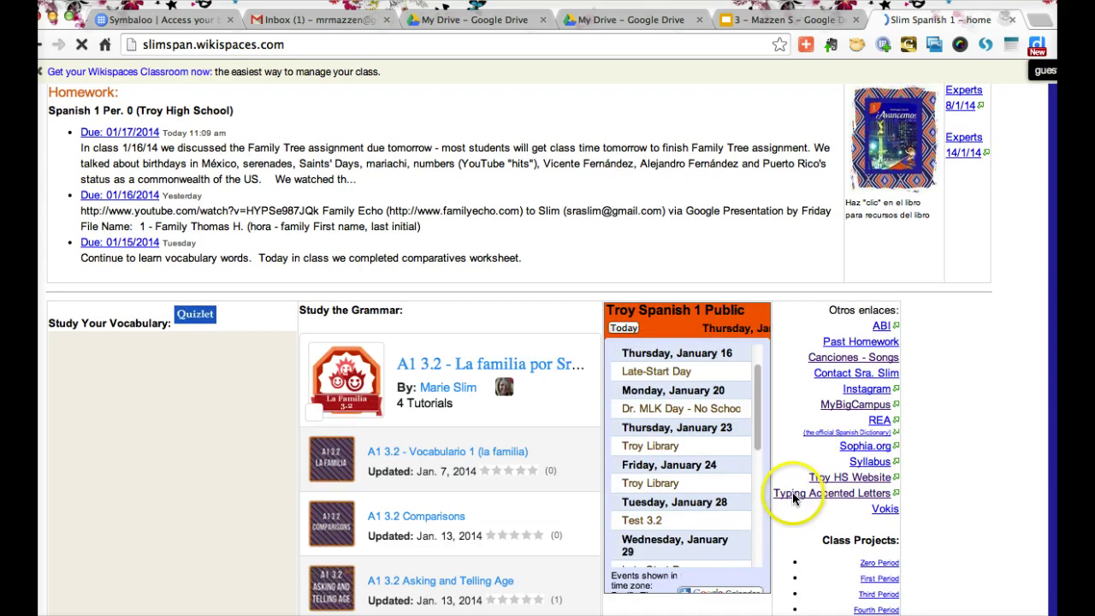
pyautogui.click(797, 495)
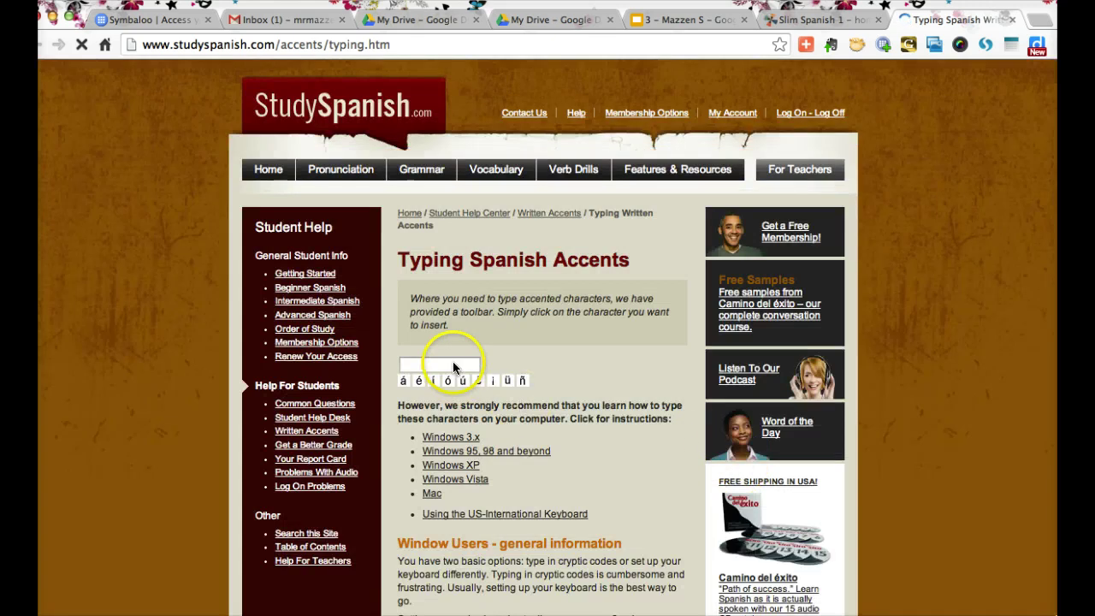
# - Insert á and í into the StudySpanish practice box and select them, then return to the 3 - Mazzen S deck
pyautogui.click(402, 380)
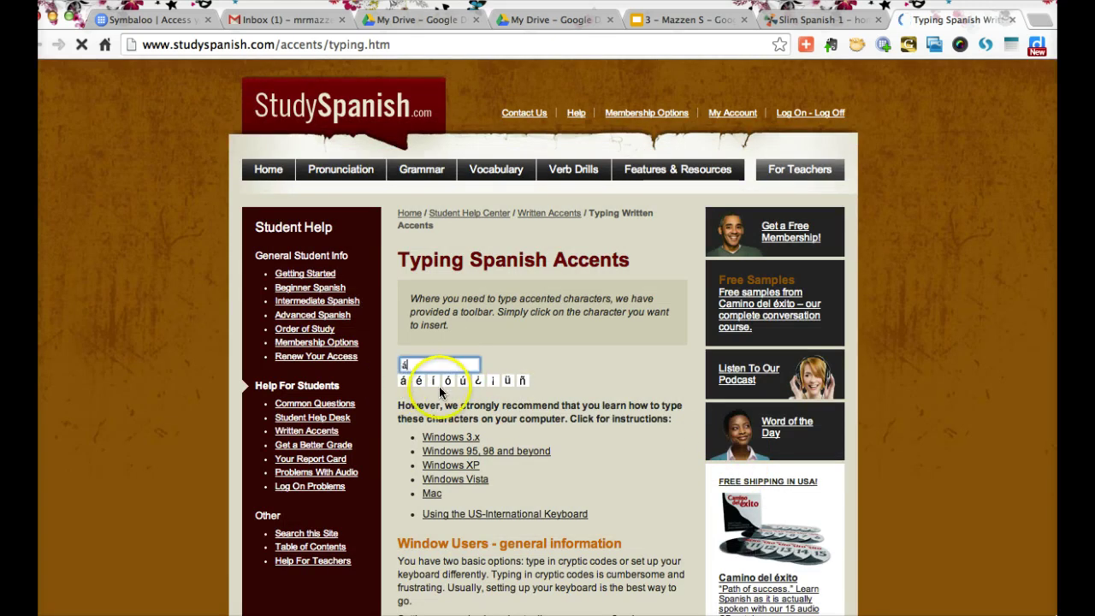
pyautogui.click(434, 381)
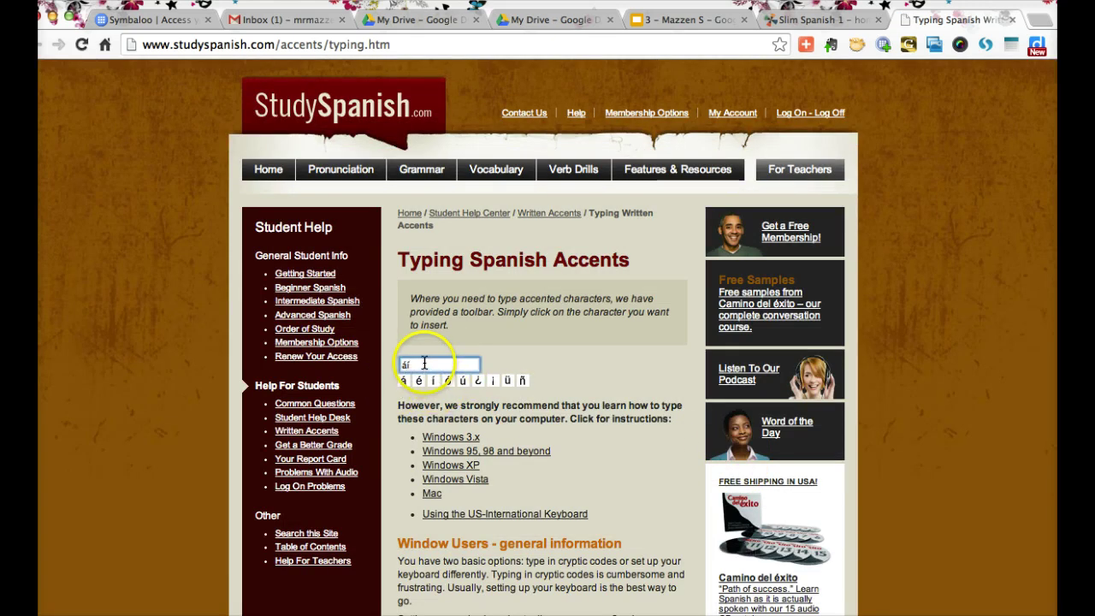
pyautogui.doubleClick(407, 364)
pyautogui.click(407, 365)
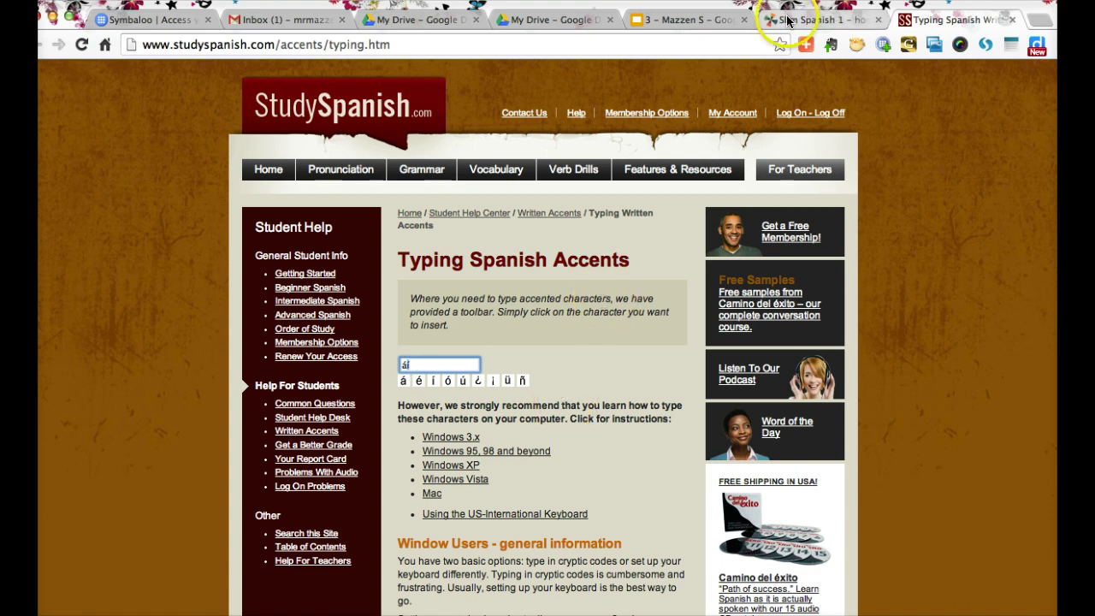
pyautogui.click(688, 21)
# - Draw a gray rectangle inside the sister's box on the family tree
pyautogui.click(803, 402)
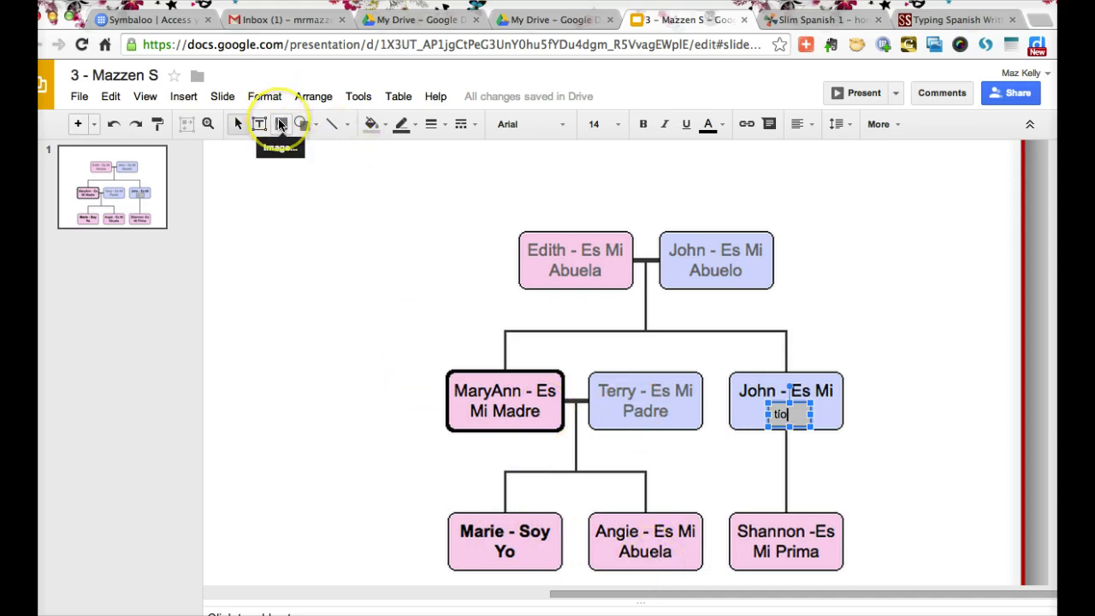
pyautogui.click(301, 125)
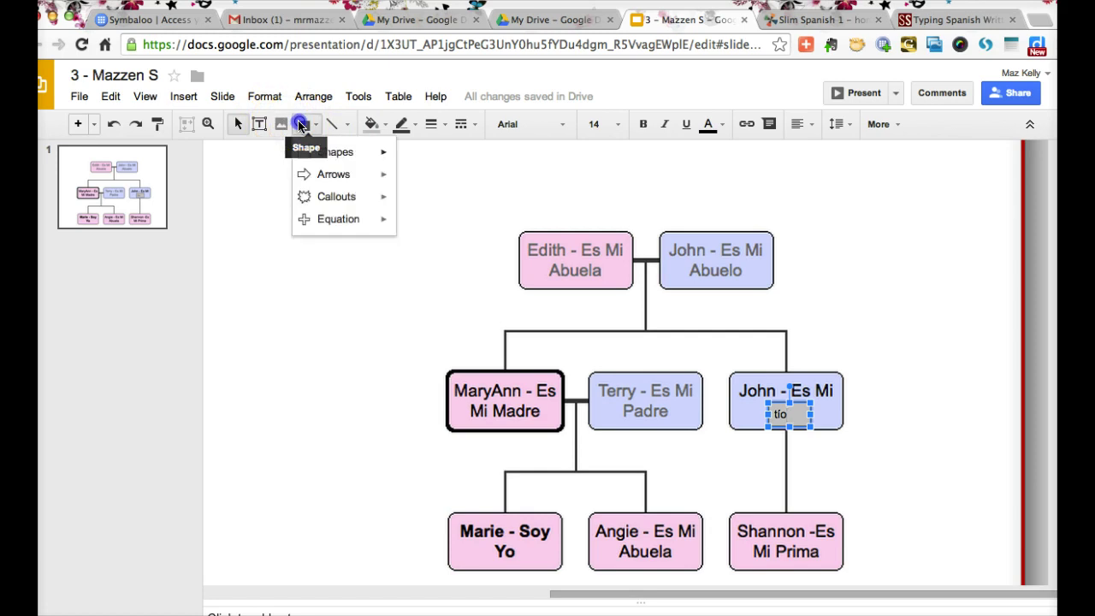
pyautogui.moveTo(329, 151)
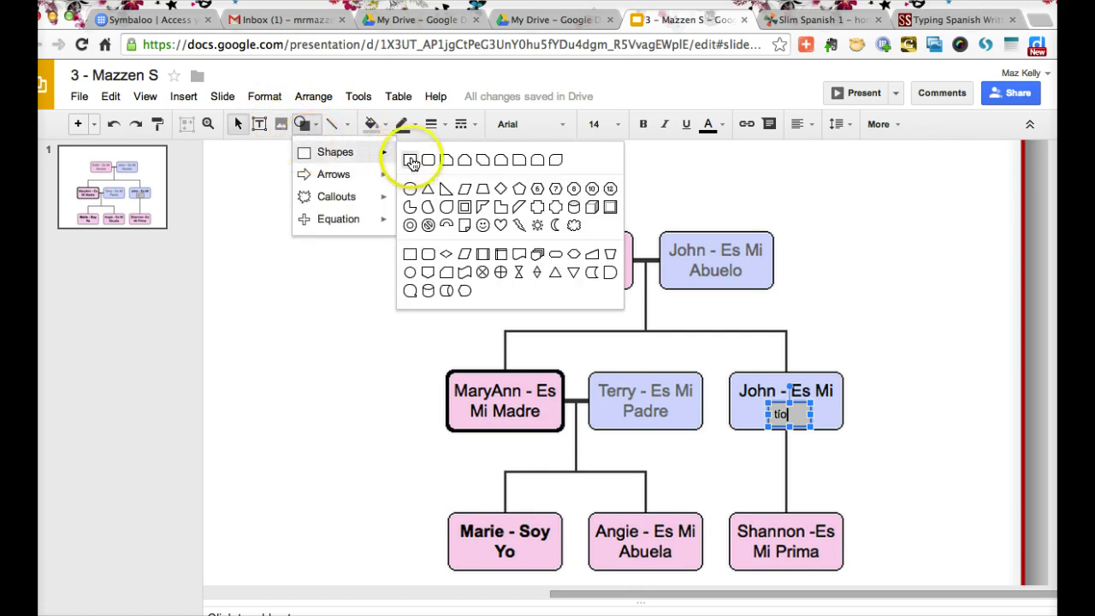
pyautogui.click(414, 160)
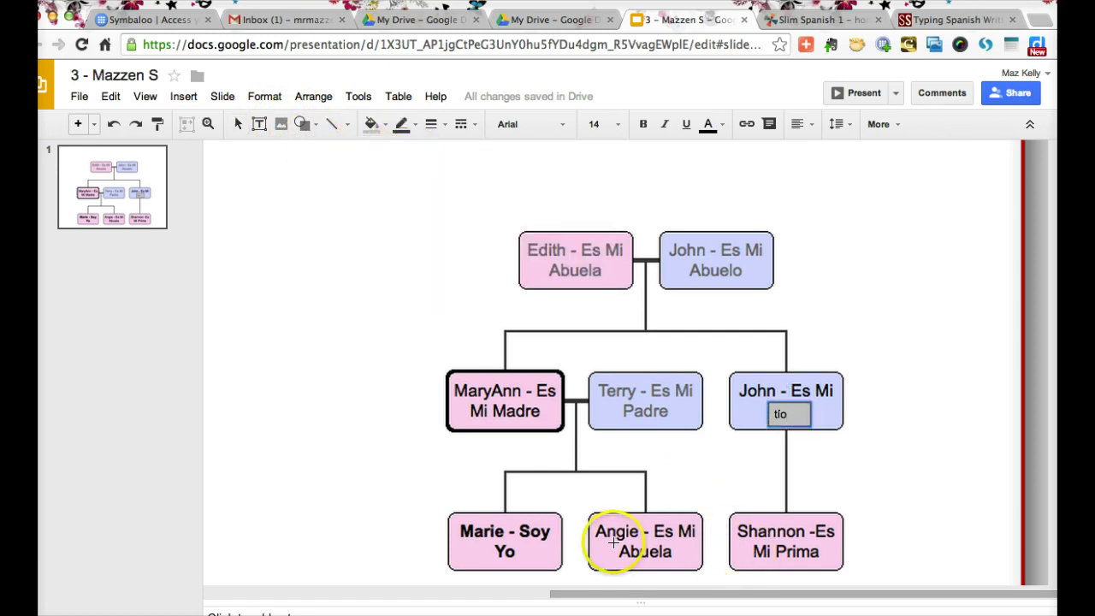
pyautogui.moveTo(681, 561); pyautogui.dragTo(613, 544)
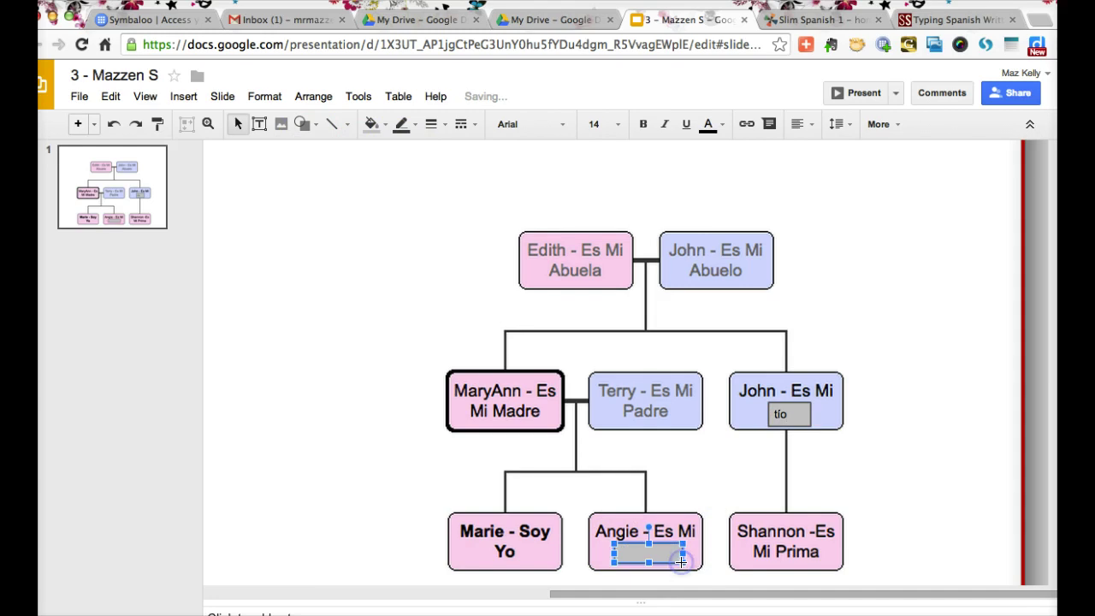
# - Type 'hermana' into the new gray rectangle
pyautogui.rightClick(632, 552)
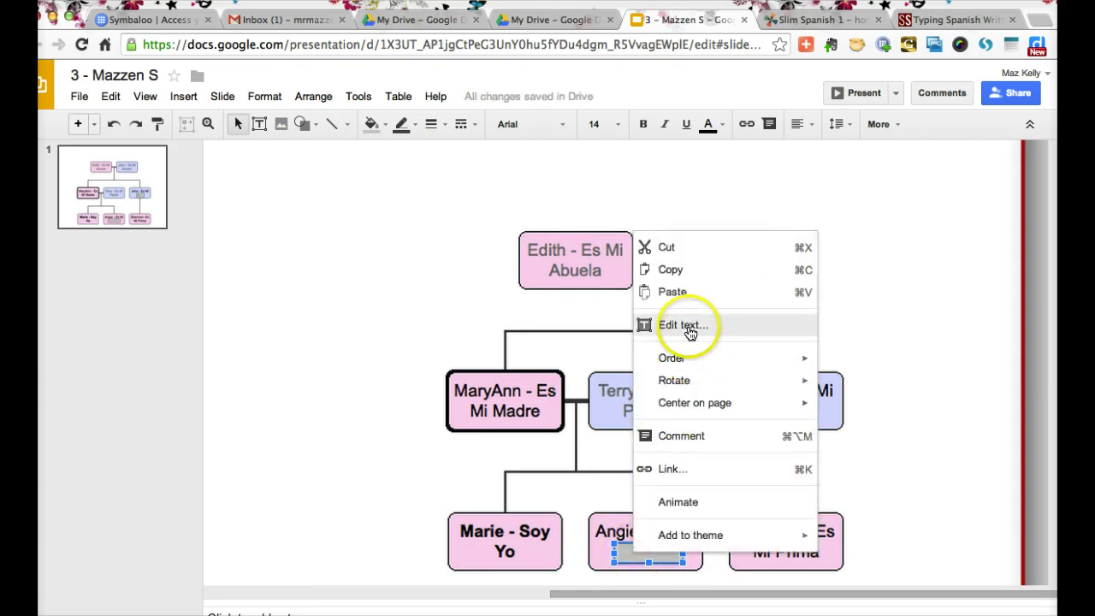
pyautogui.click(689, 327)
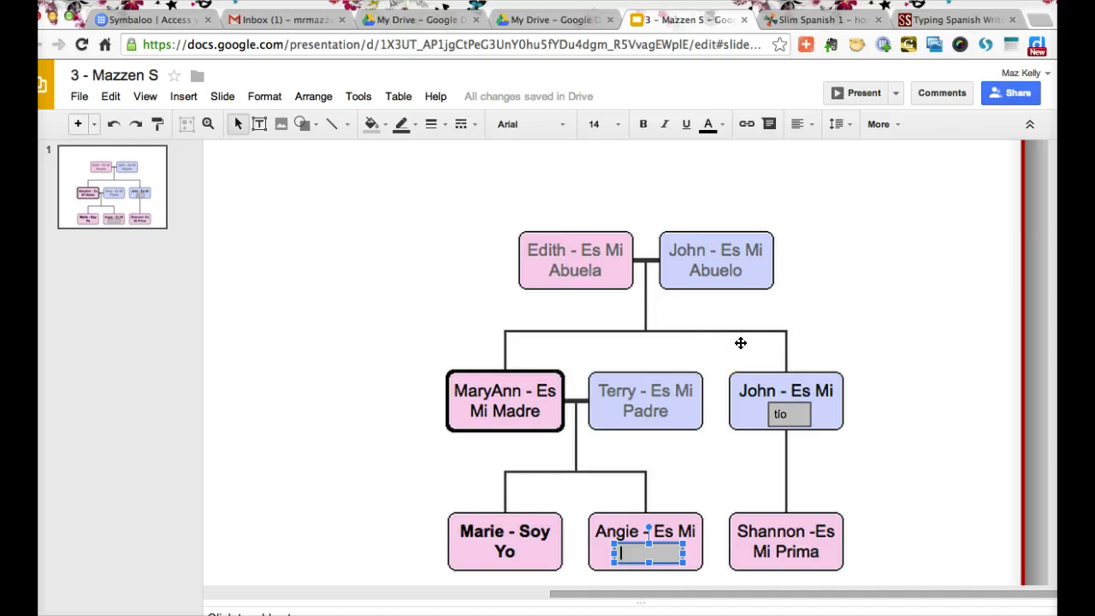
pyautogui.write('hermana')
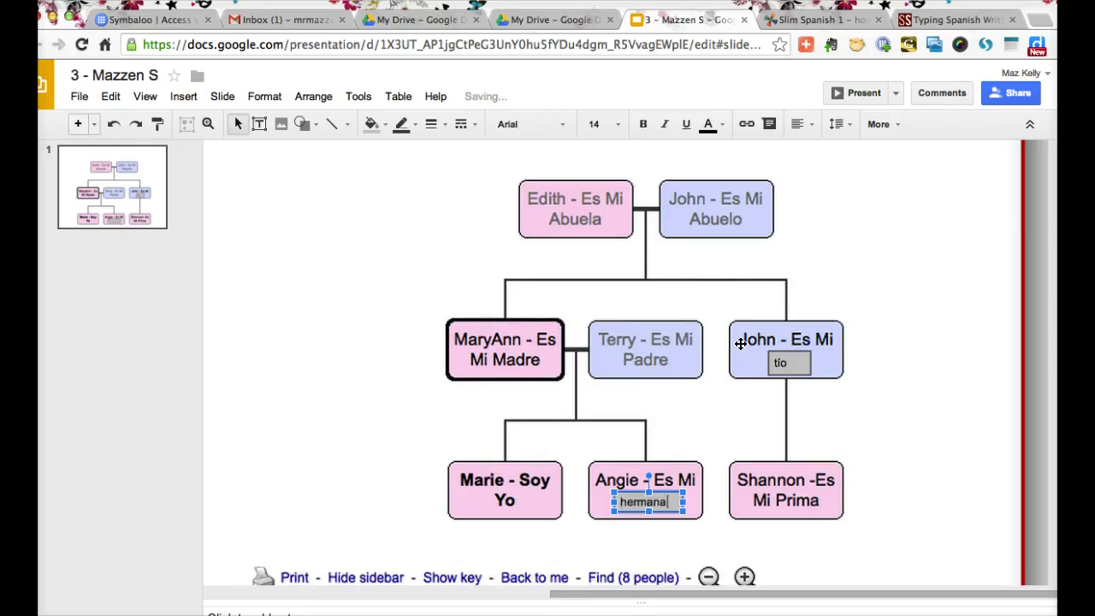
pyautogui.click(741, 472)
pyautogui.scroll(2, 786, 479)
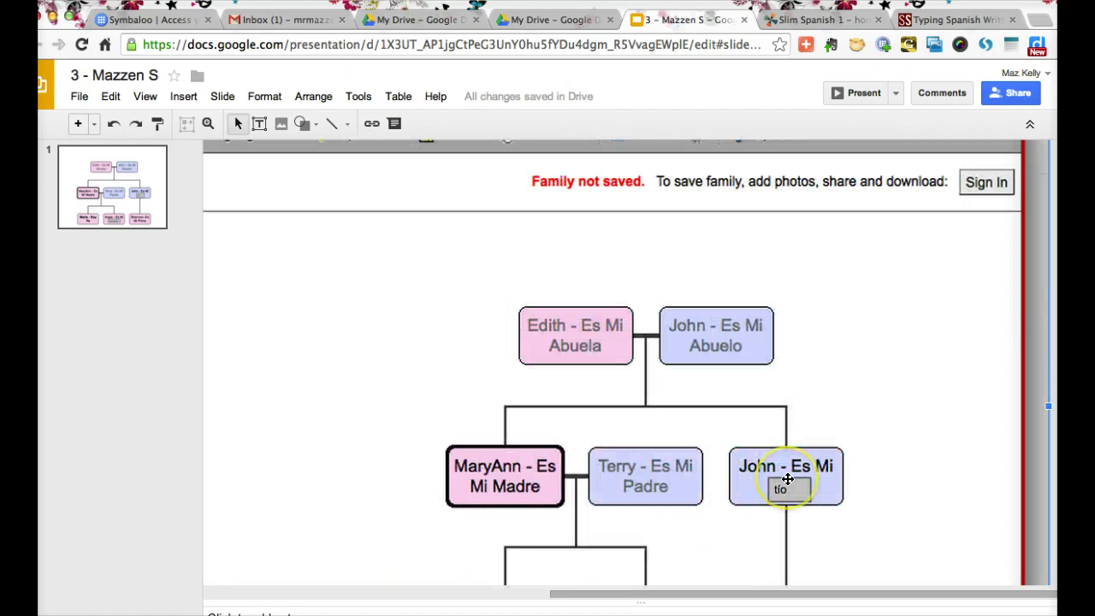
pyautogui.scroll(-3, 787, 479)
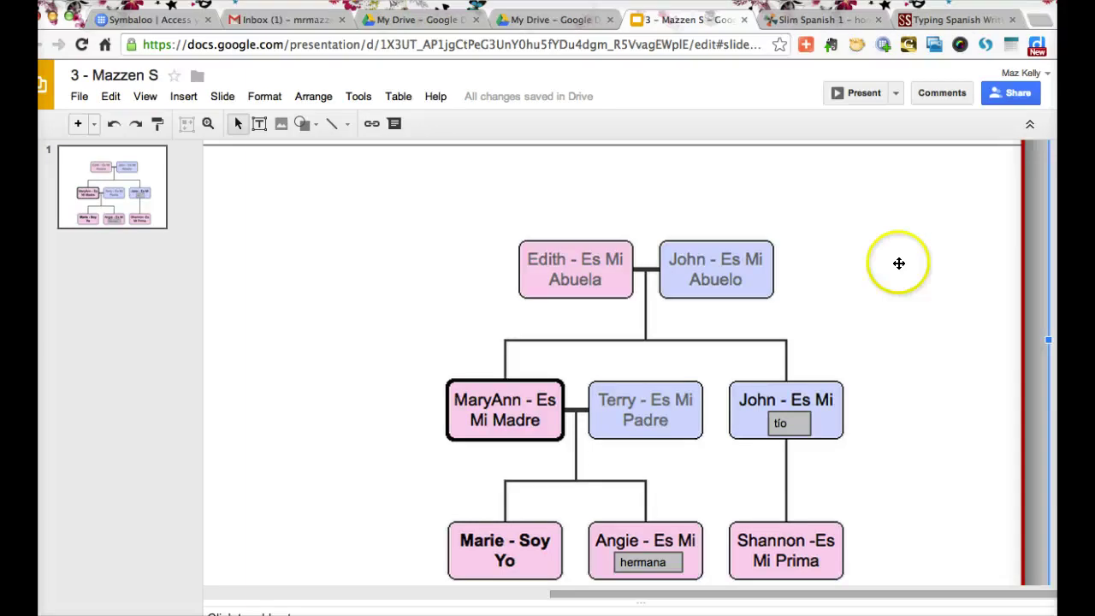
# - Download the slide as a JPEG image (.jpg) saved to the Desktop
pyautogui.click(81, 97)
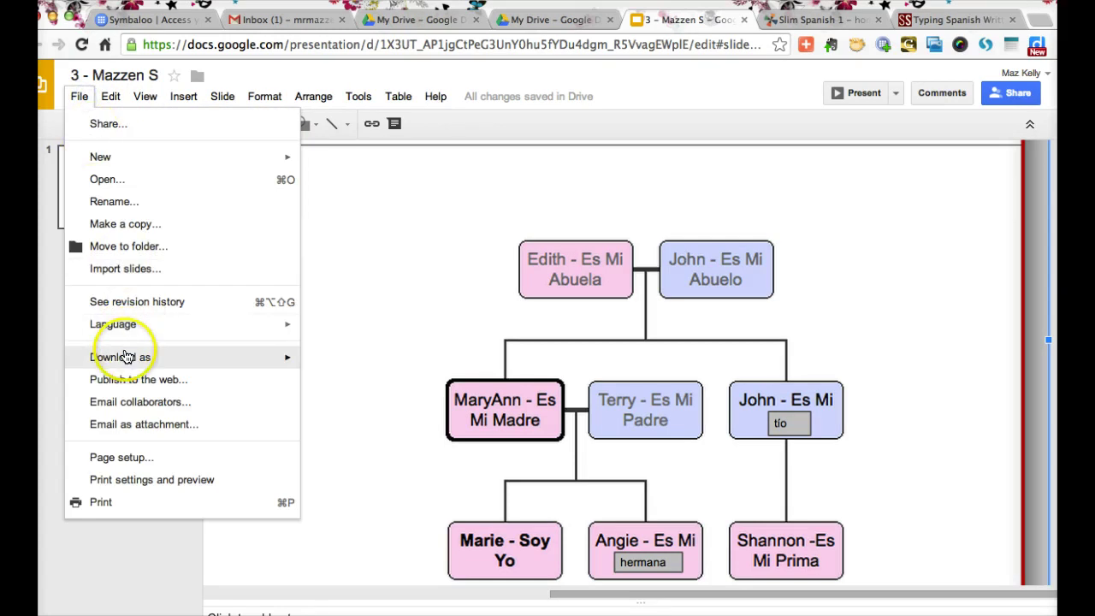
pyautogui.moveTo(106, 357)
pyautogui.click(383, 452)
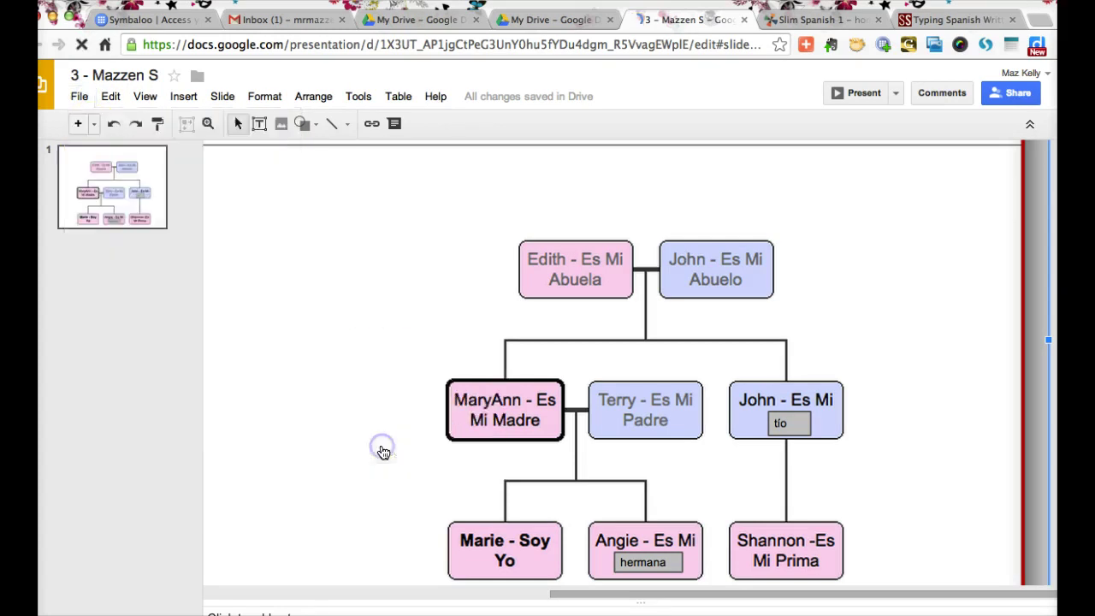
pyautogui.click(374, 435)
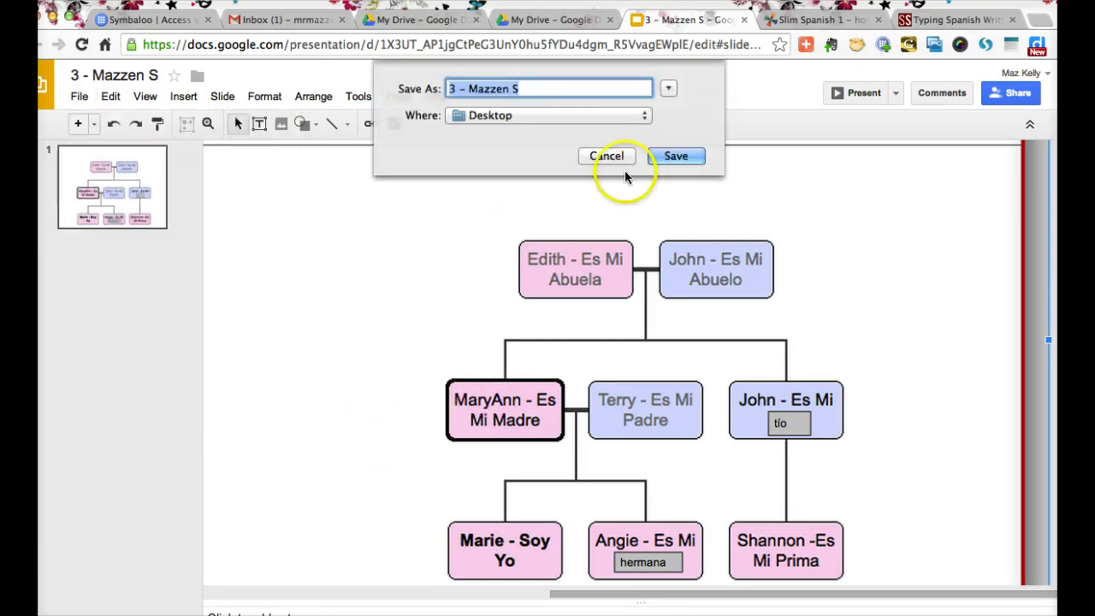
pyautogui.click(510, 114)
pyautogui.click(665, 156)
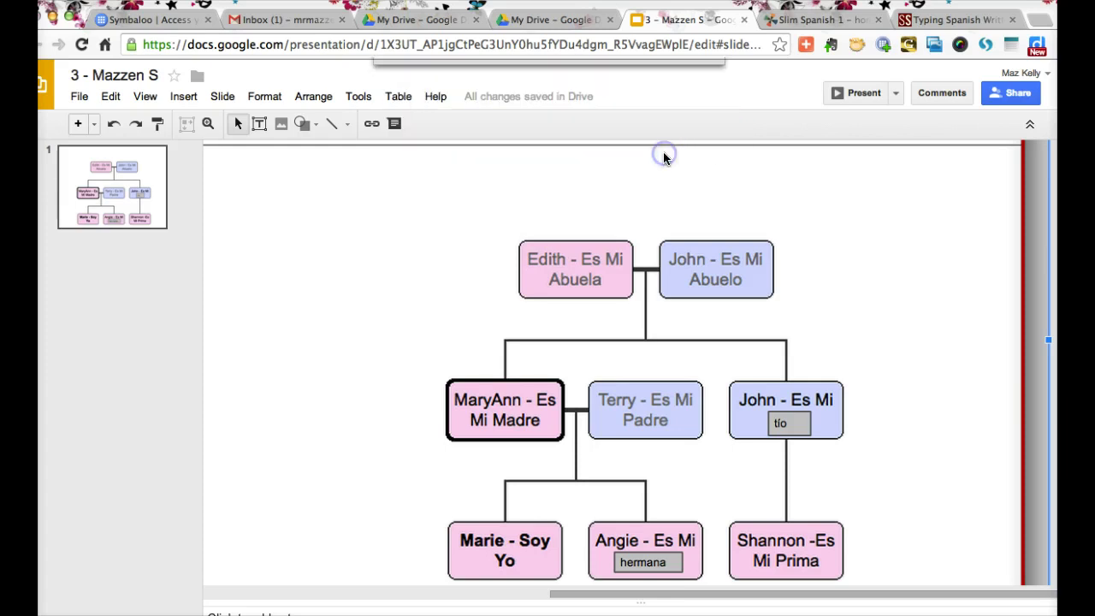
pyautogui.click(651, 157)
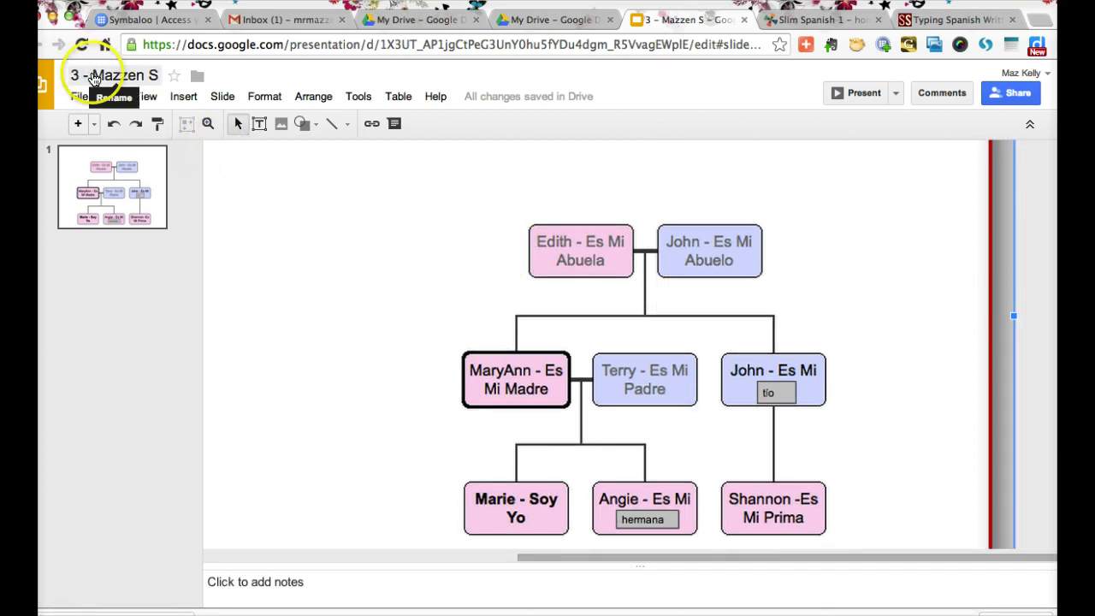
pyautogui.click(94, 77)
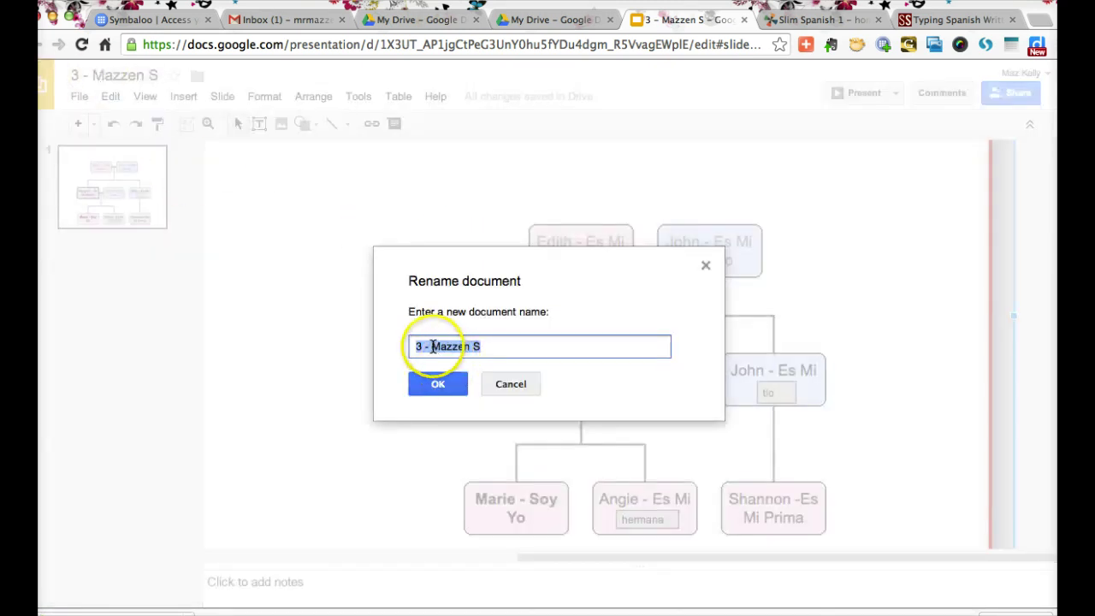
pyautogui.click(432, 345)
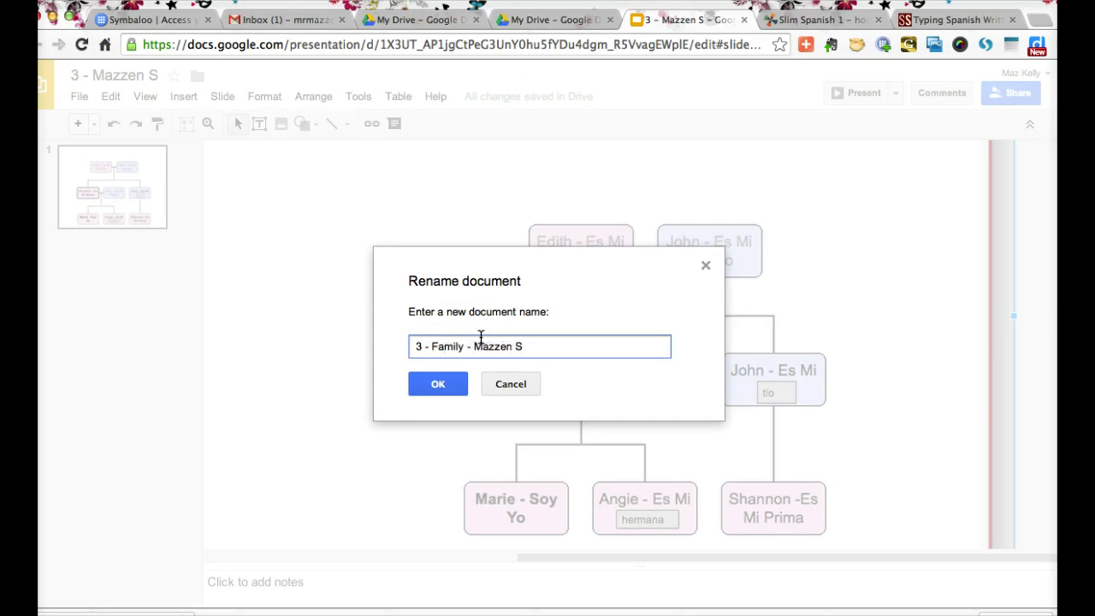
pyautogui.click(436, 384)
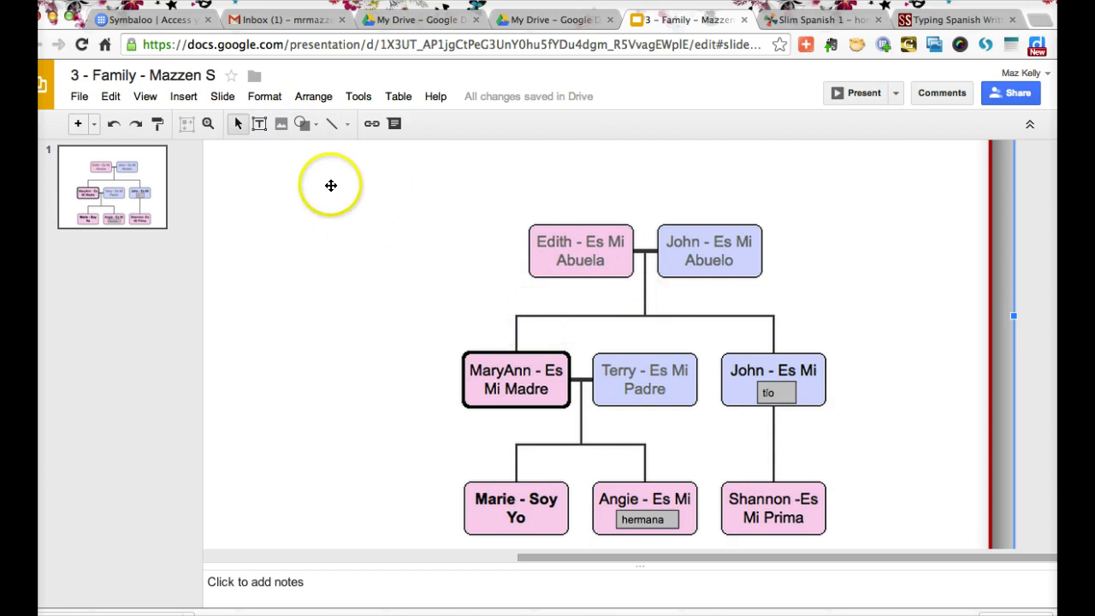
pyautogui.click(259, 123)
pyautogui.moveTo(526, 278); pyautogui.dragTo(674, 330)
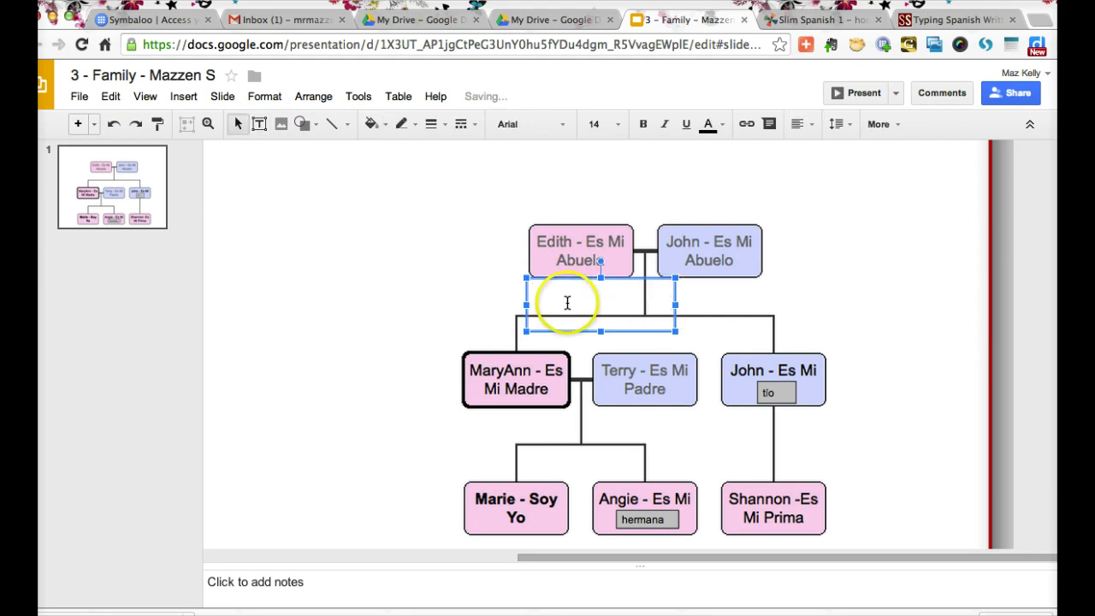
pyautogui.rightClick(636, 278)
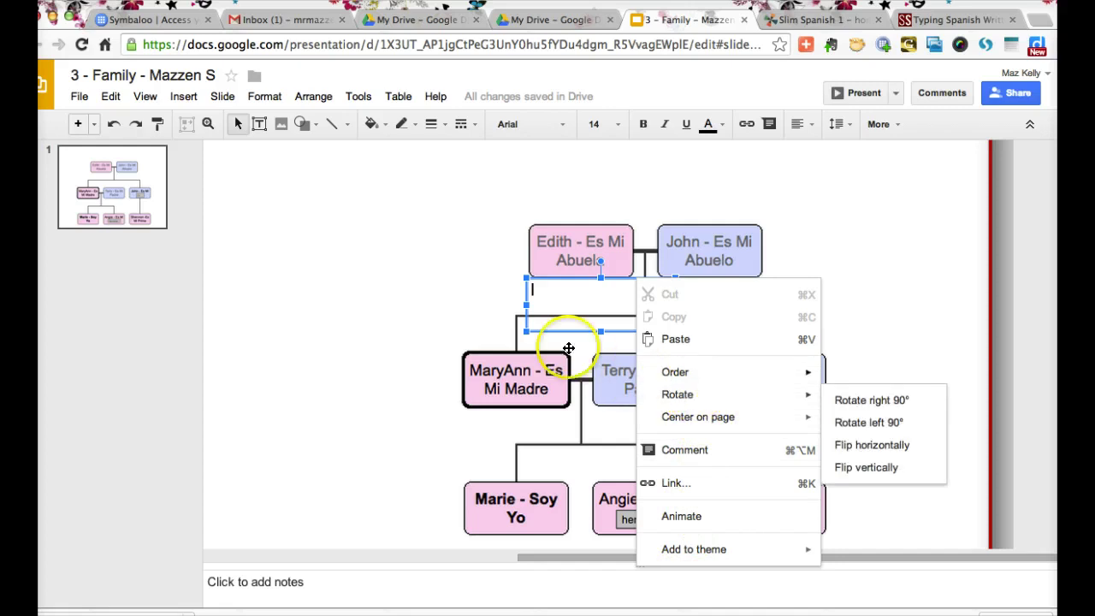
pyautogui.click(489, 315)
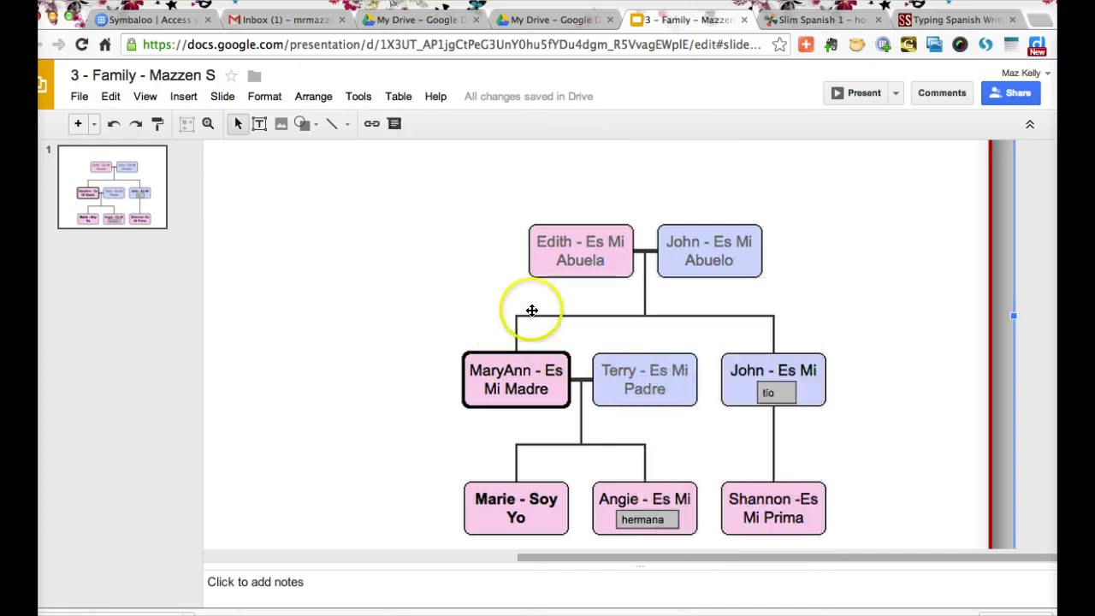
pyautogui.click(630, 313)
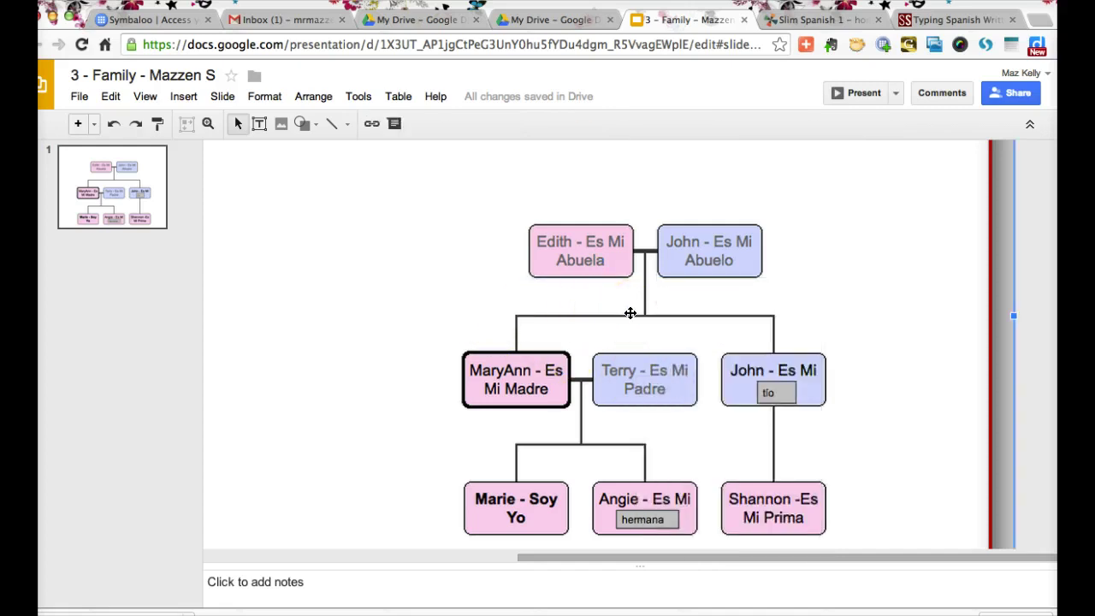